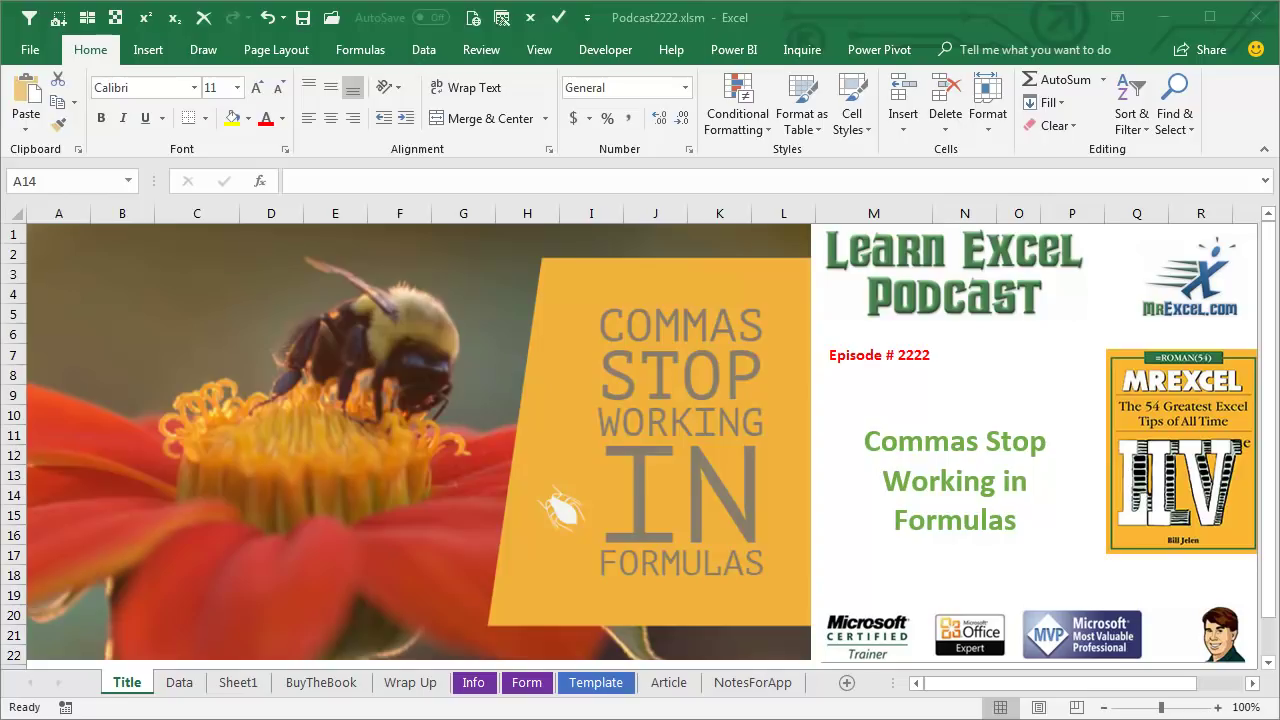
# Bring the Podcast2222.xlsm workbook into focus and open its Data sheet
pyautogui.click(180, 685)
pyautogui.click(180, 684)
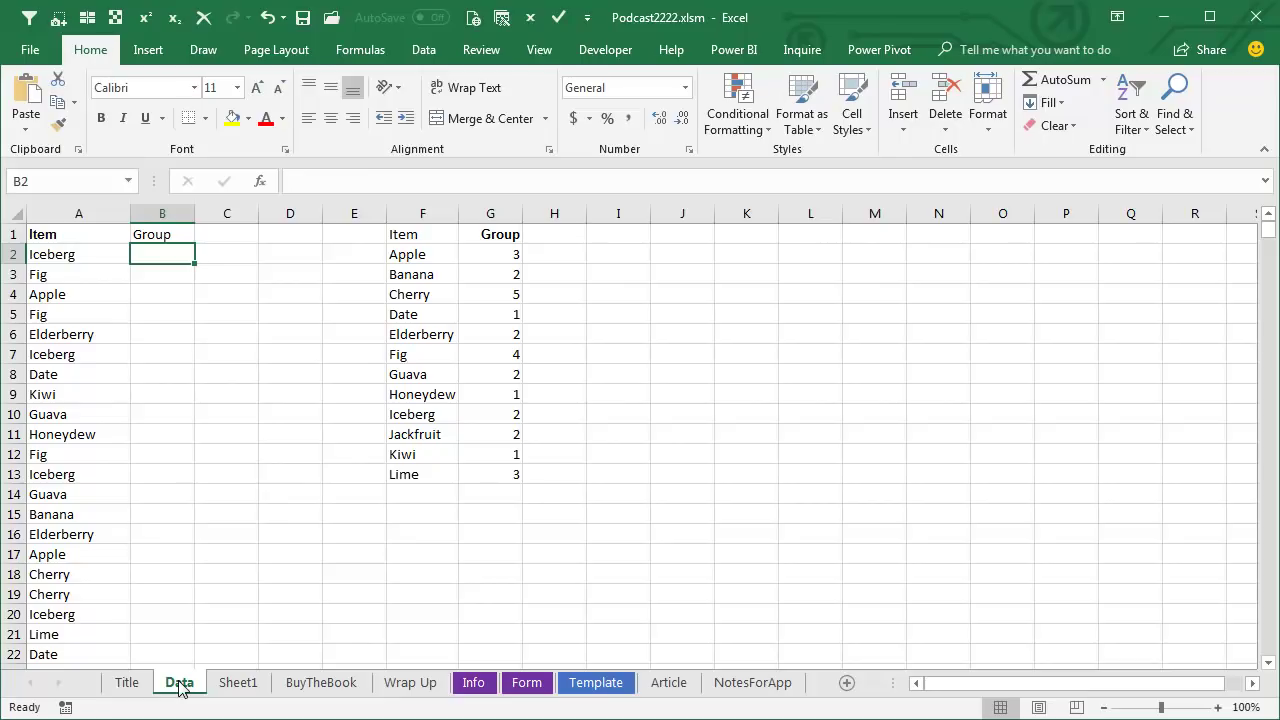
# Start =VLOOKUP(A2, in B2 using a comma, and dismiss the formula error Excel raises
pyautogui.write('=vl')
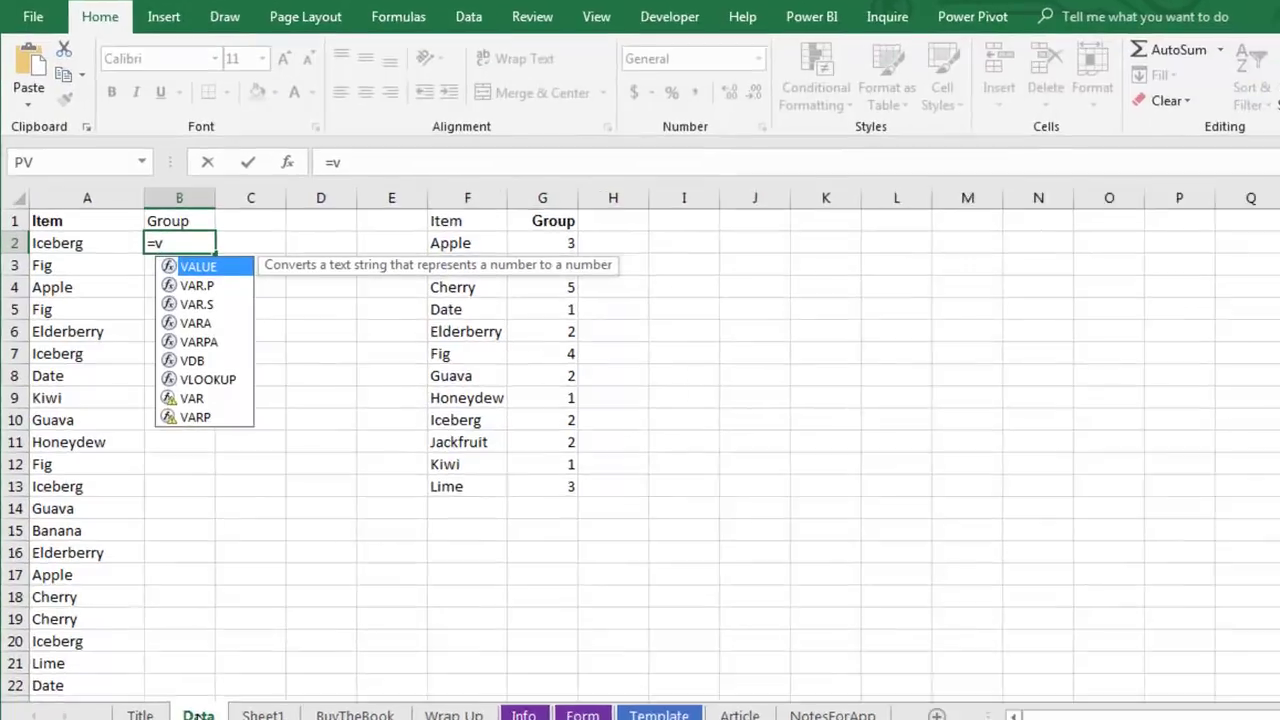
pyautogui.press('Tab')
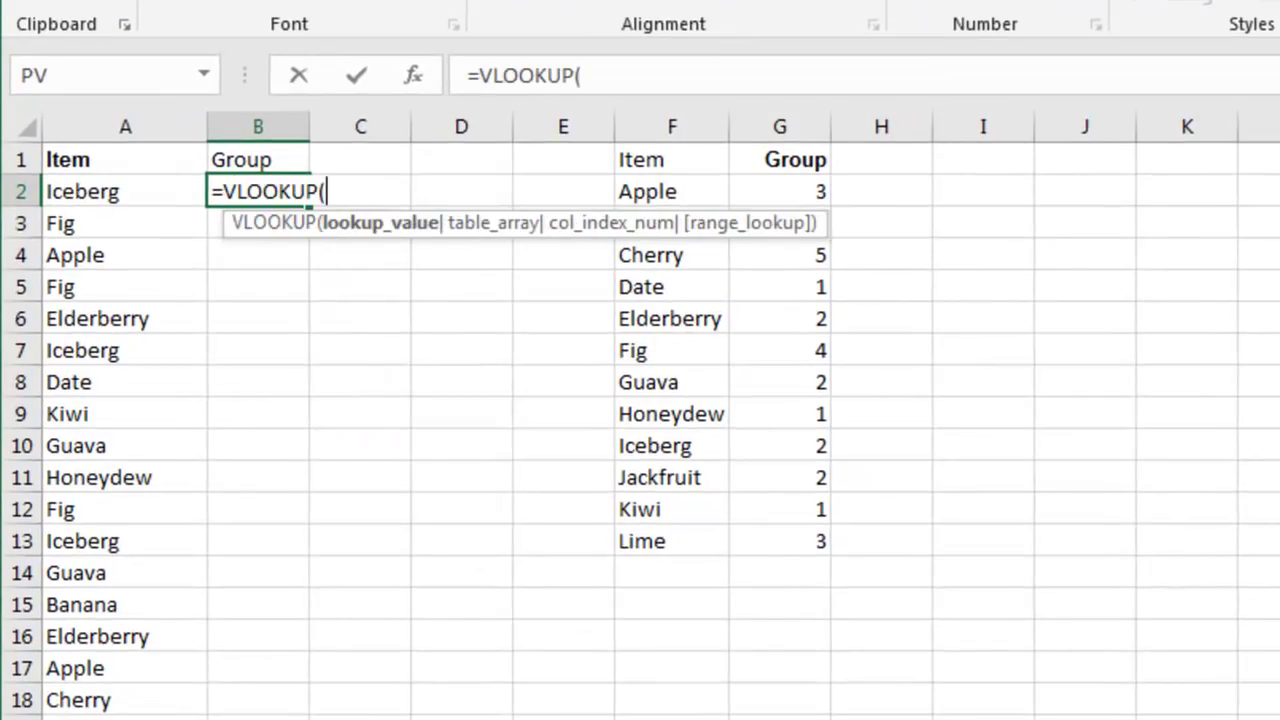
pyautogui.press('Left')
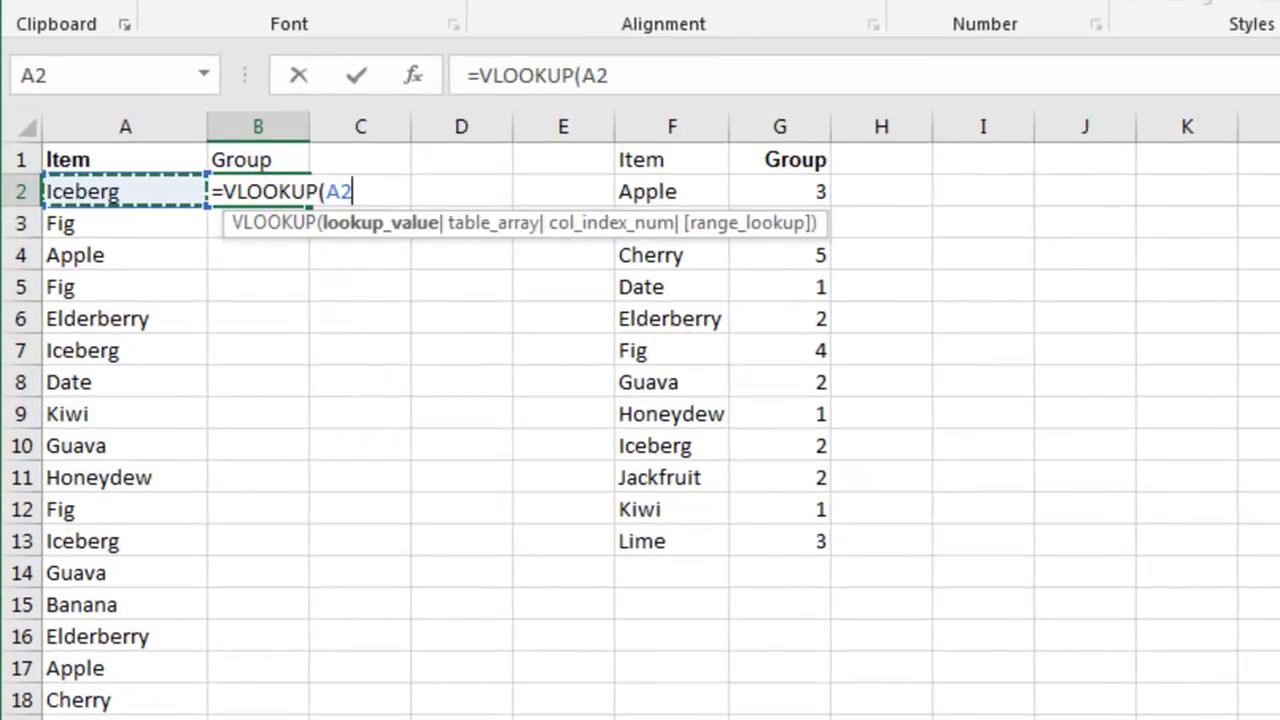
pyautogui.write(',')
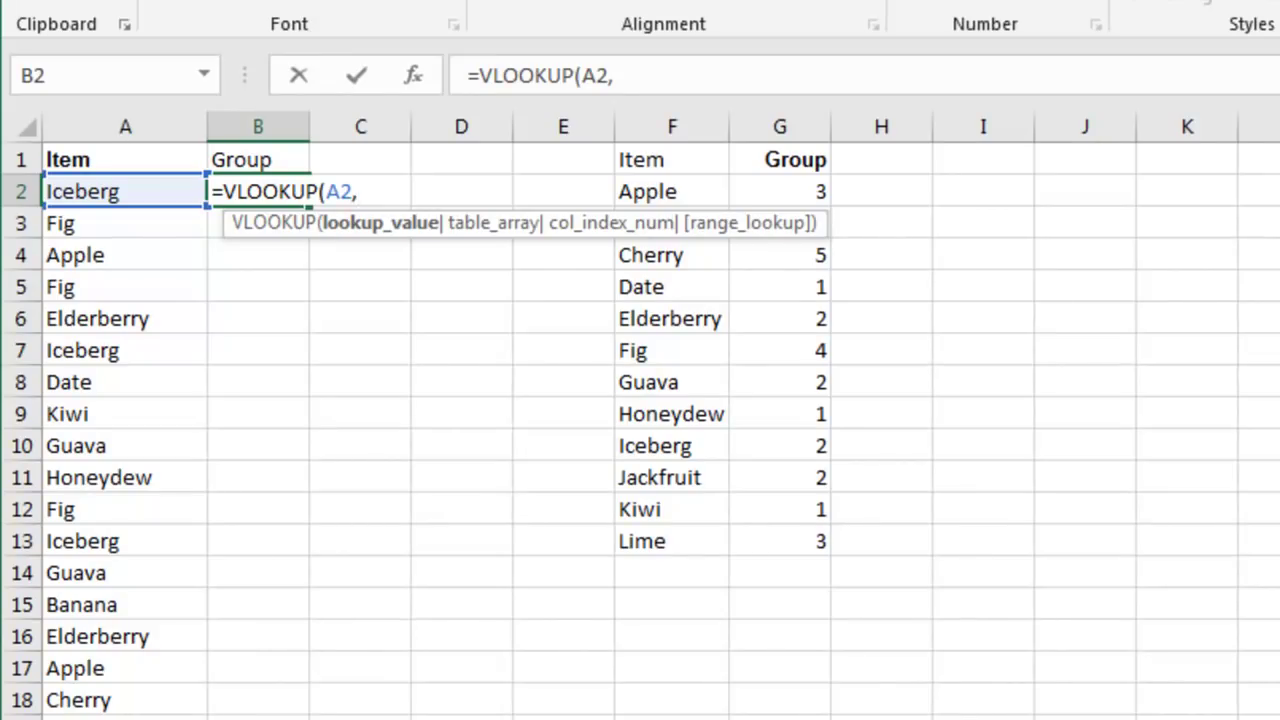
pyautogui.press('Return')
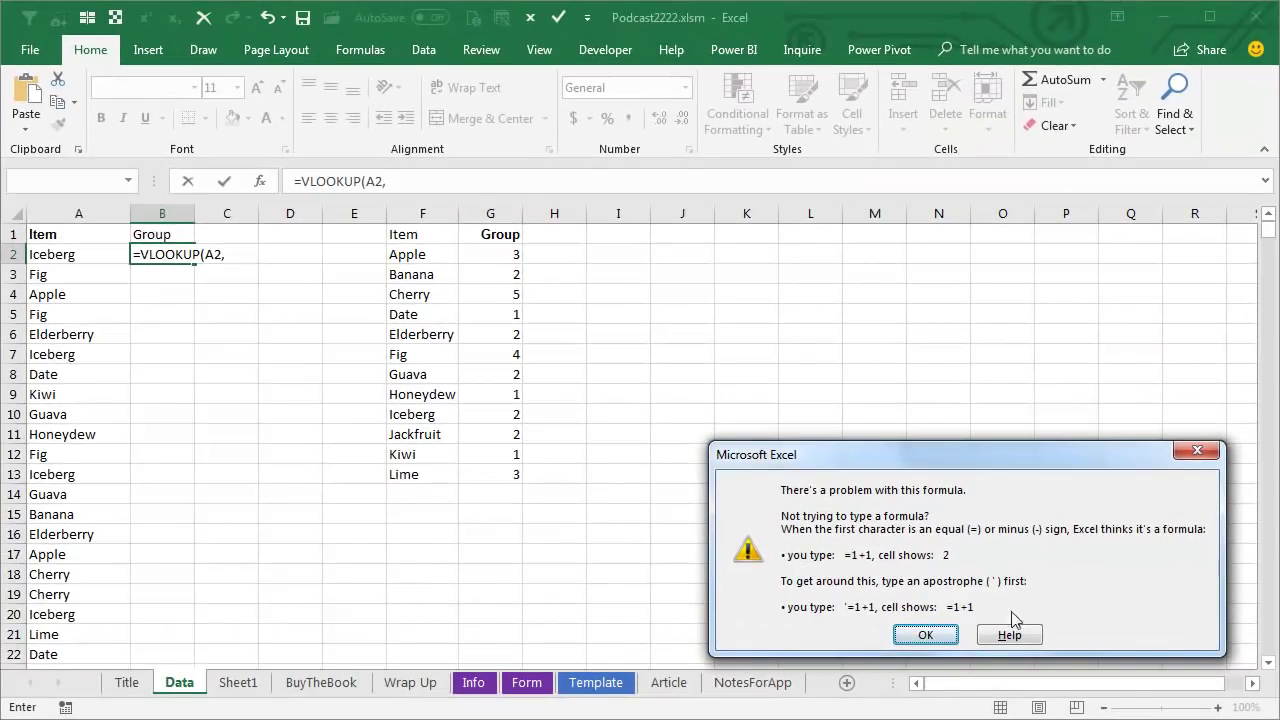
pyautogui.click(1196, 451)
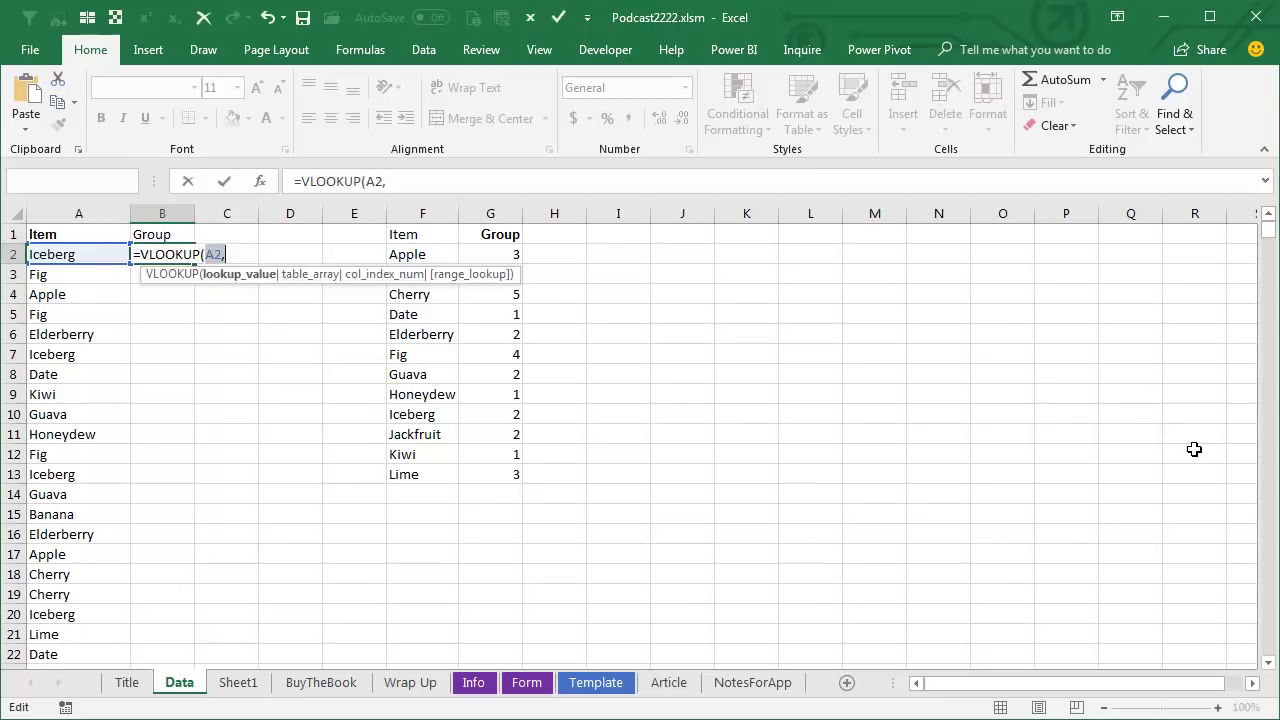
# Build B2's VLOOKUP in Function Arguments: lookup A2, table F2:G13, column 2, False, returning 2
pyautogui.press('Escape')
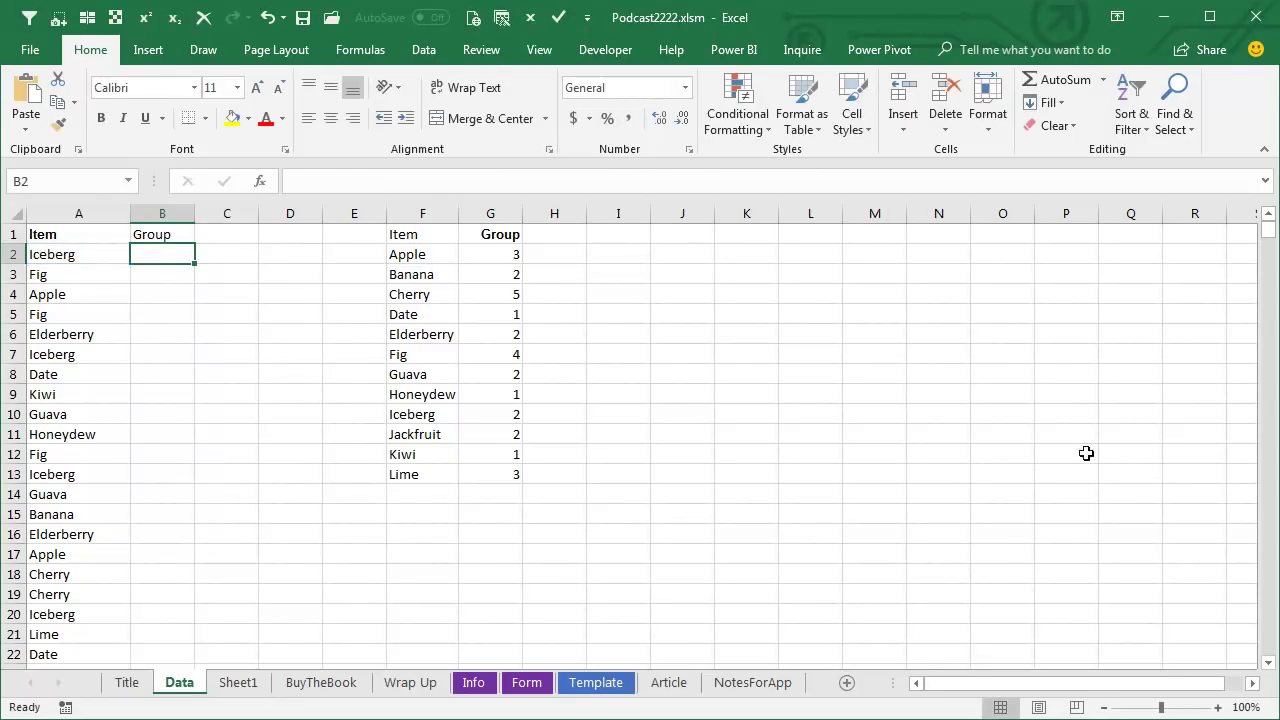
pyautogui.write('=VL')
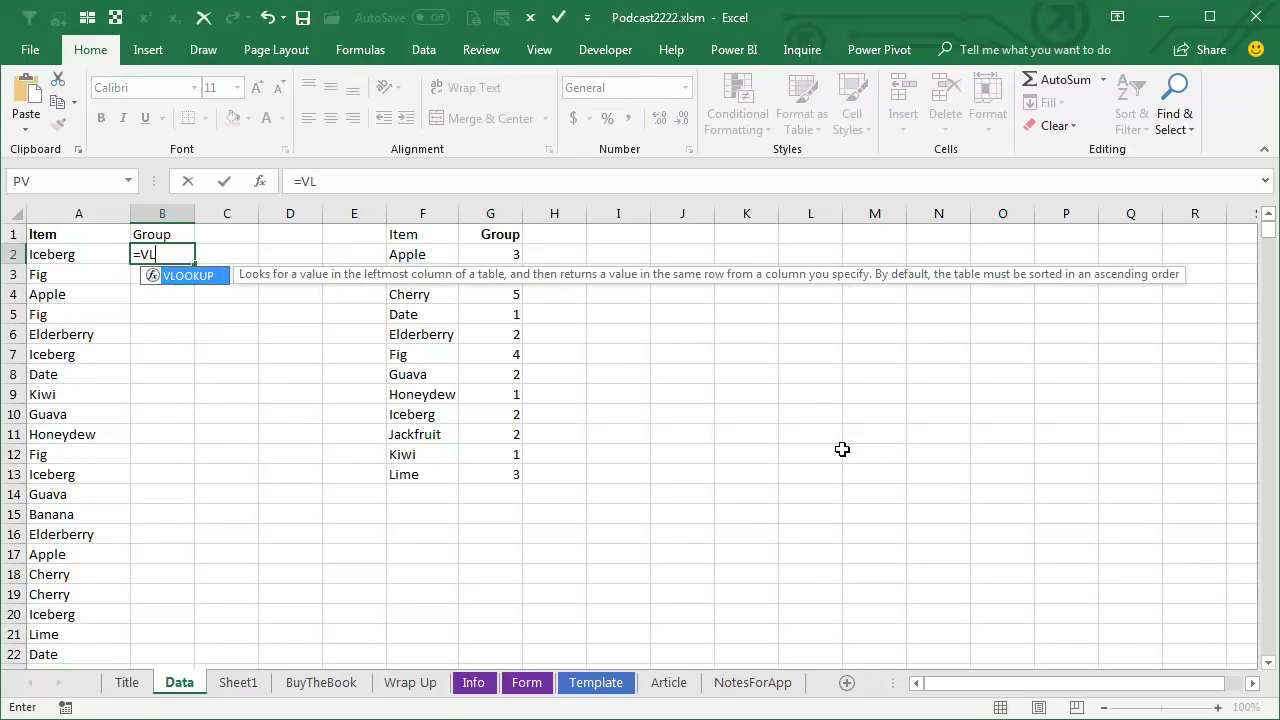
pyautogui.write('OOKUP(')
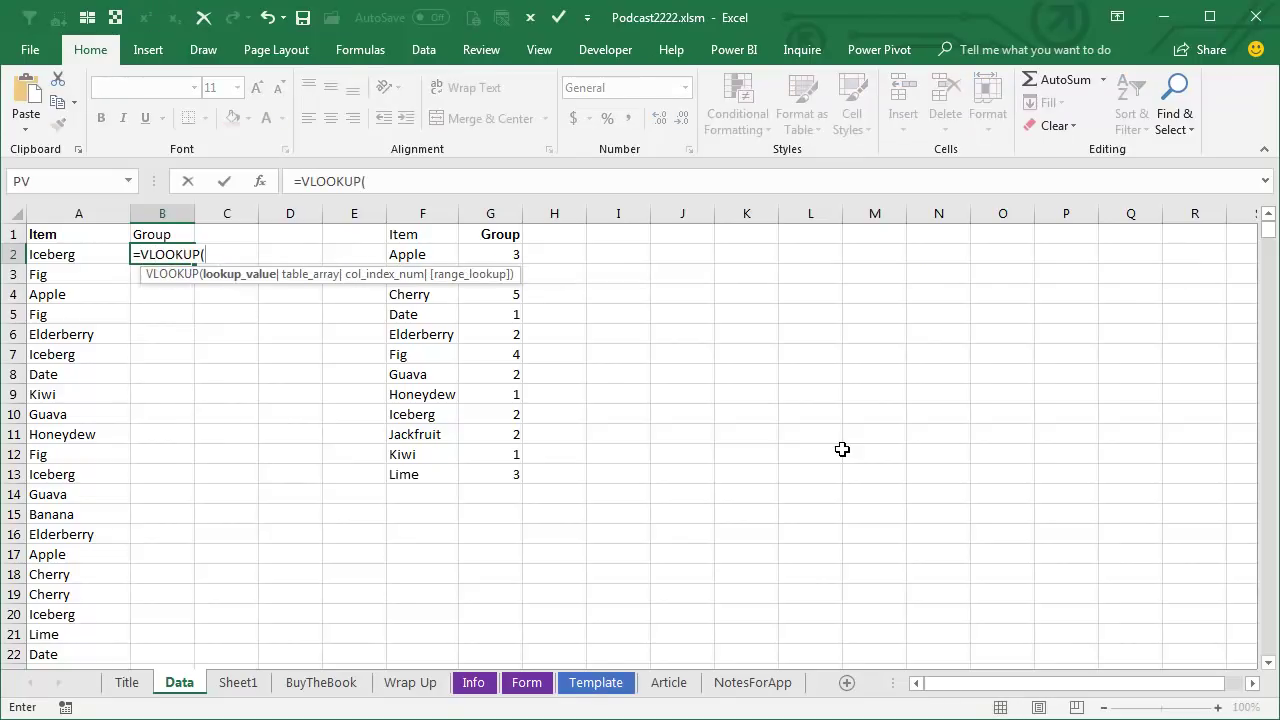
pyautogui.click(259, 181)
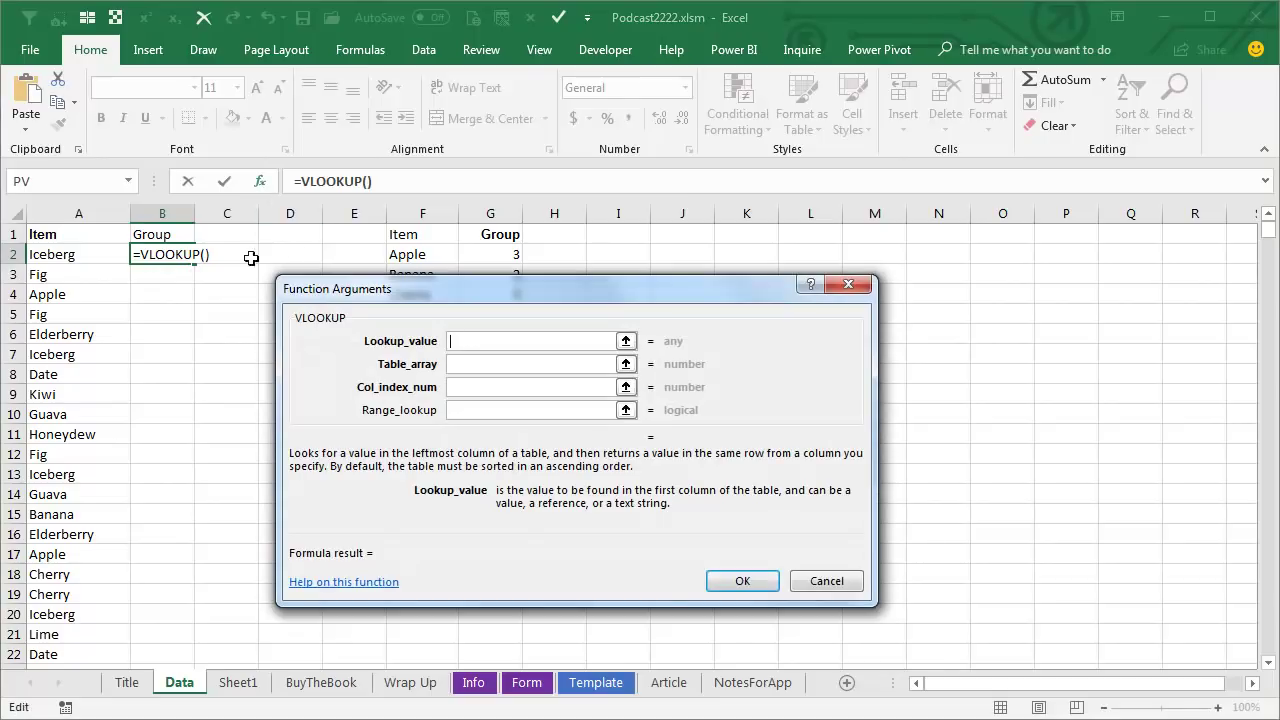
pyautogui.click(78, 254)
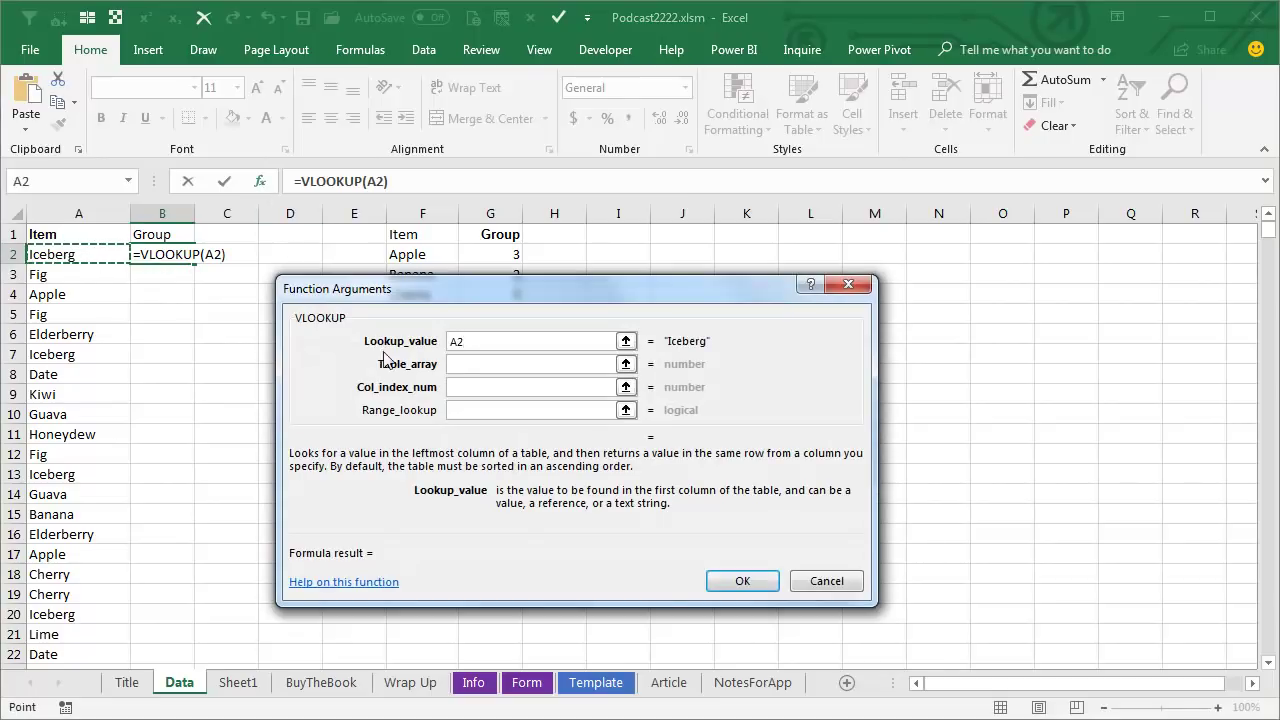
pyautogui.click(456, 363)
pyautogui.moveTo(512, 294); pyautogui.dragTo(834, 229)
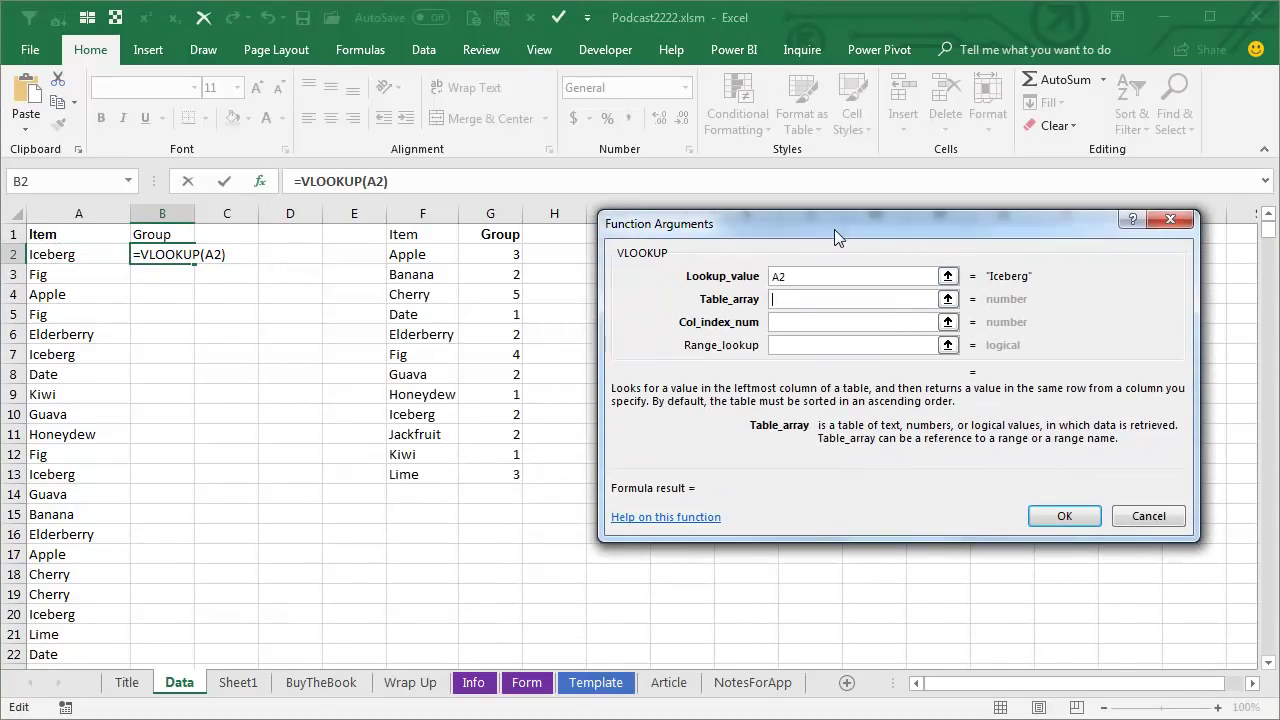
pyautogui.moveTo(420, 258); pyautogui.dragTo(500, 478)
pyautogui.click(810, 322)
pyautogui.write('2')
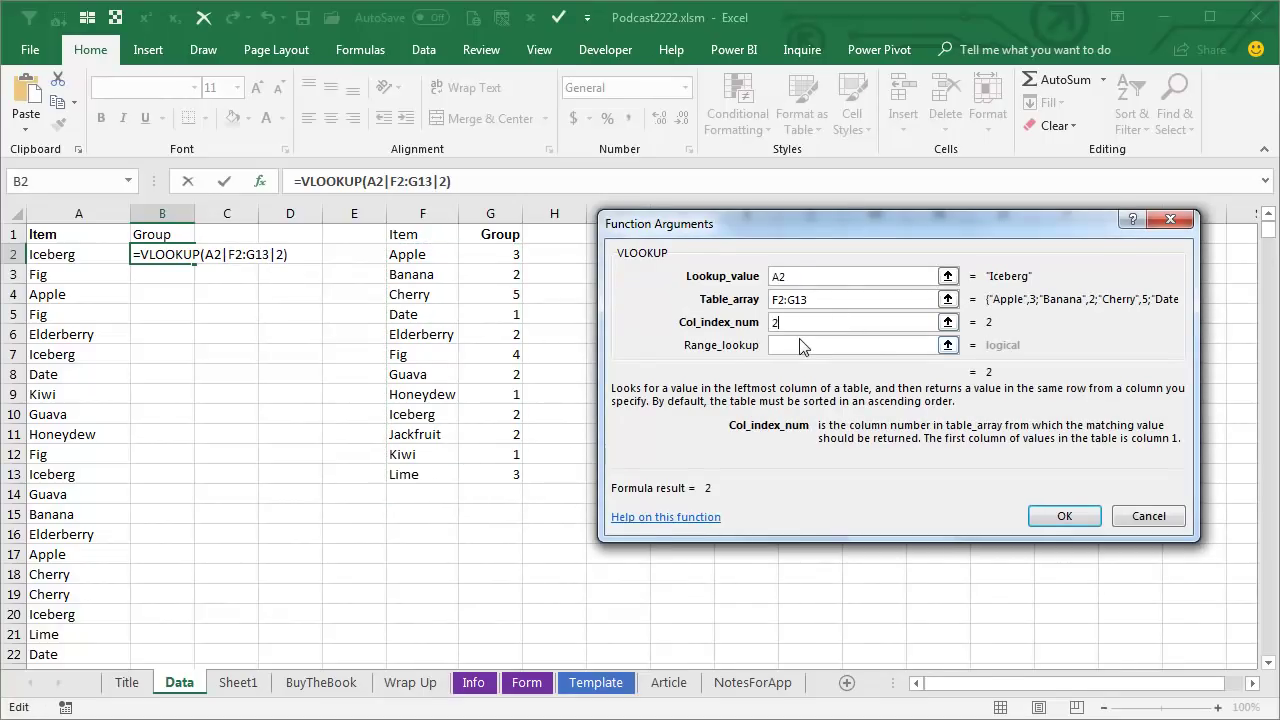
pyautogui.click(803, 345)
pyautogui.write('False')
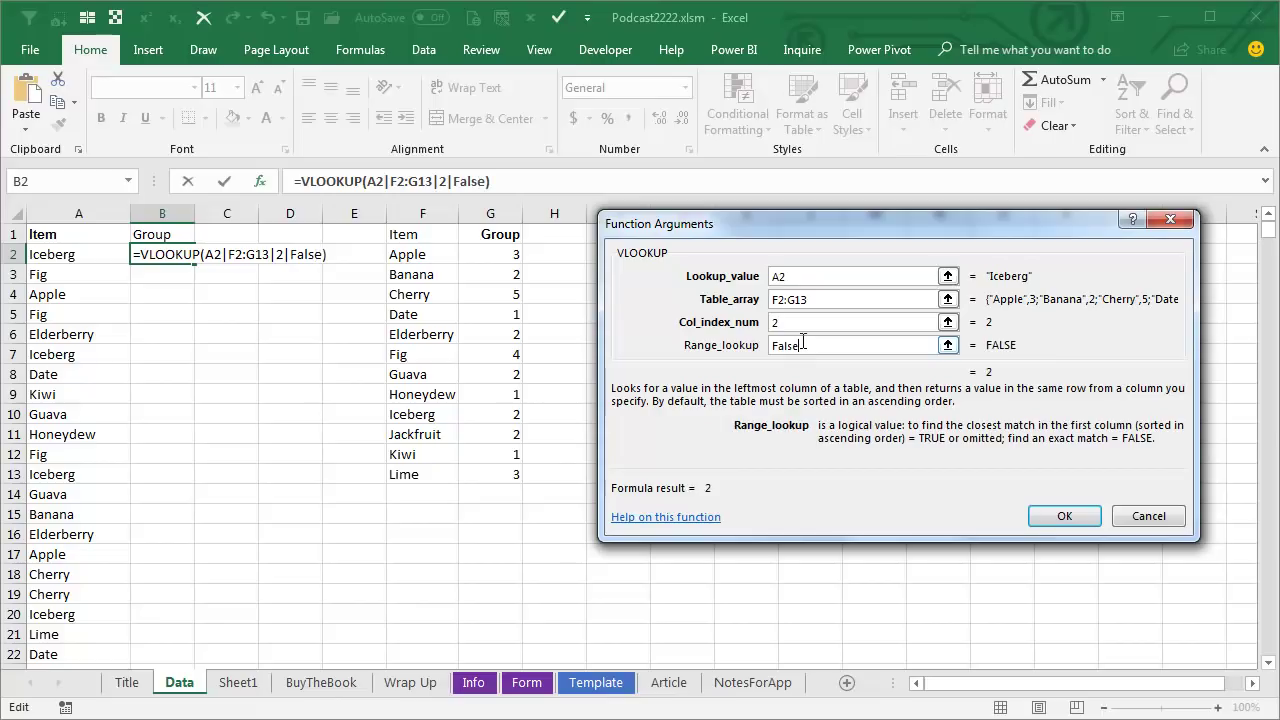
pyautogui.click(1058, 515)
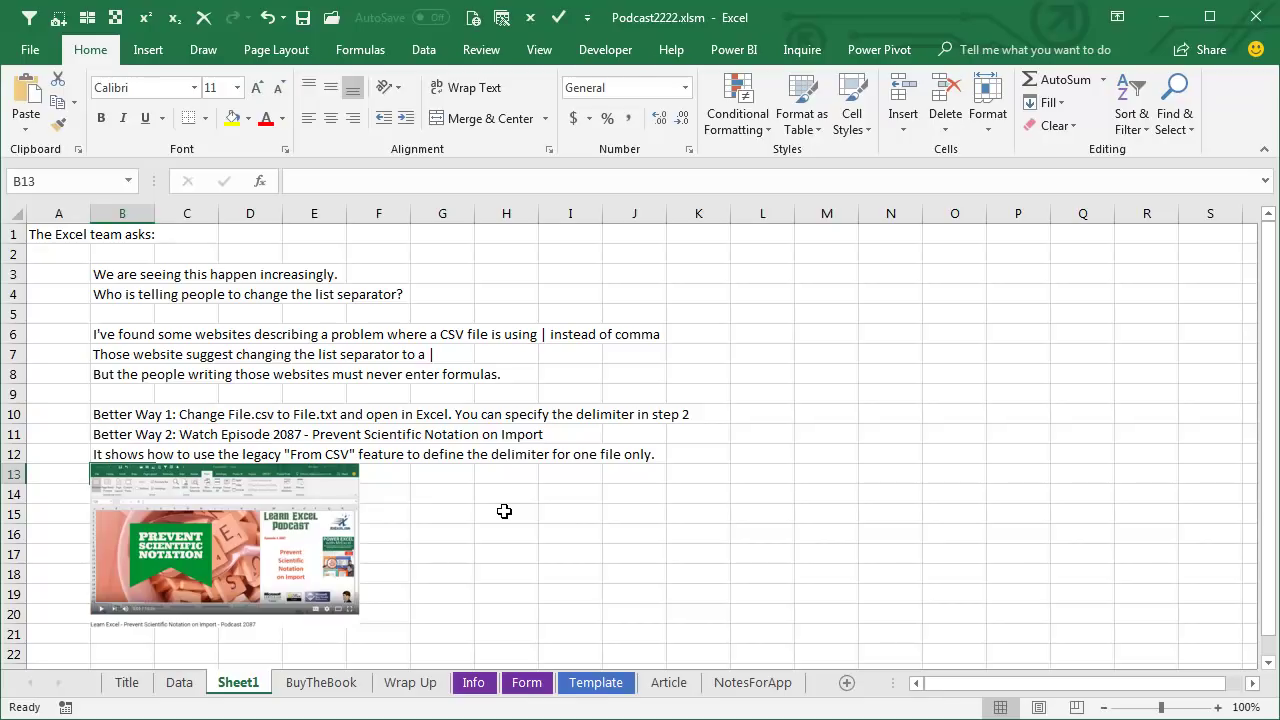
# Find the Region settings in Control Panel by searching 'region'
pyautogui.press('super')
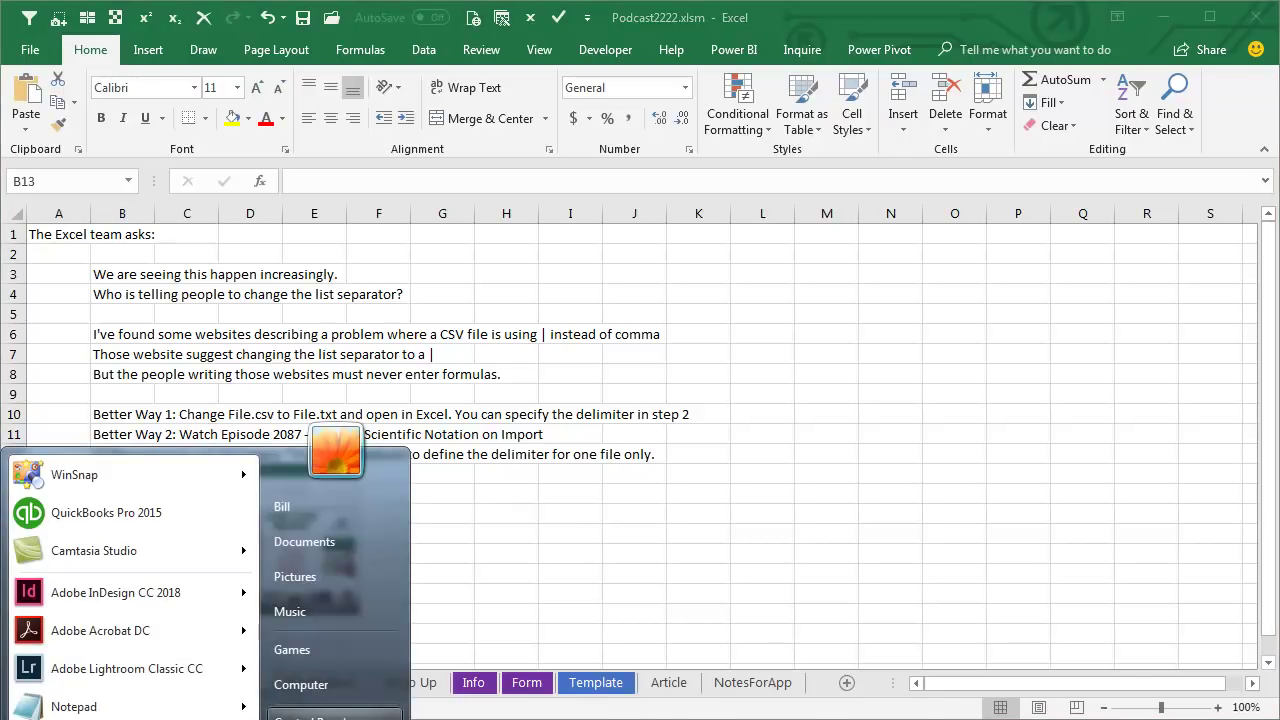
pyautogui.click(300, 716)
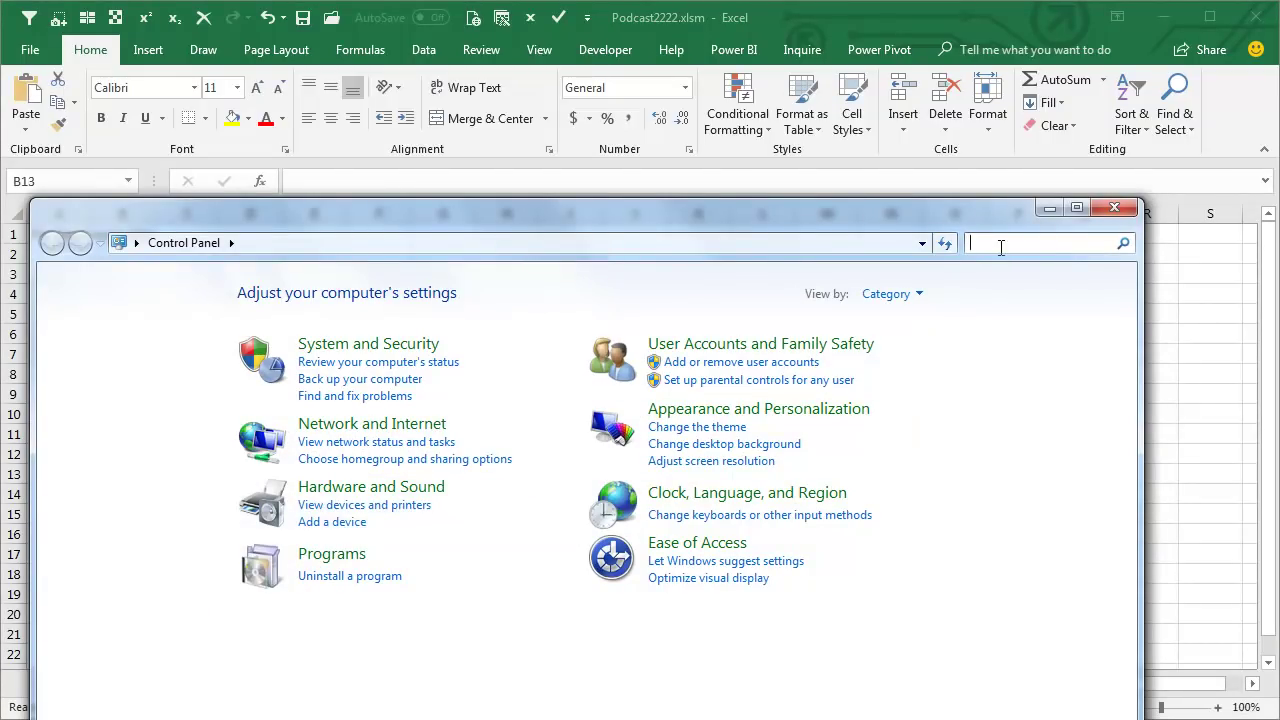
pyautogui.write('region')
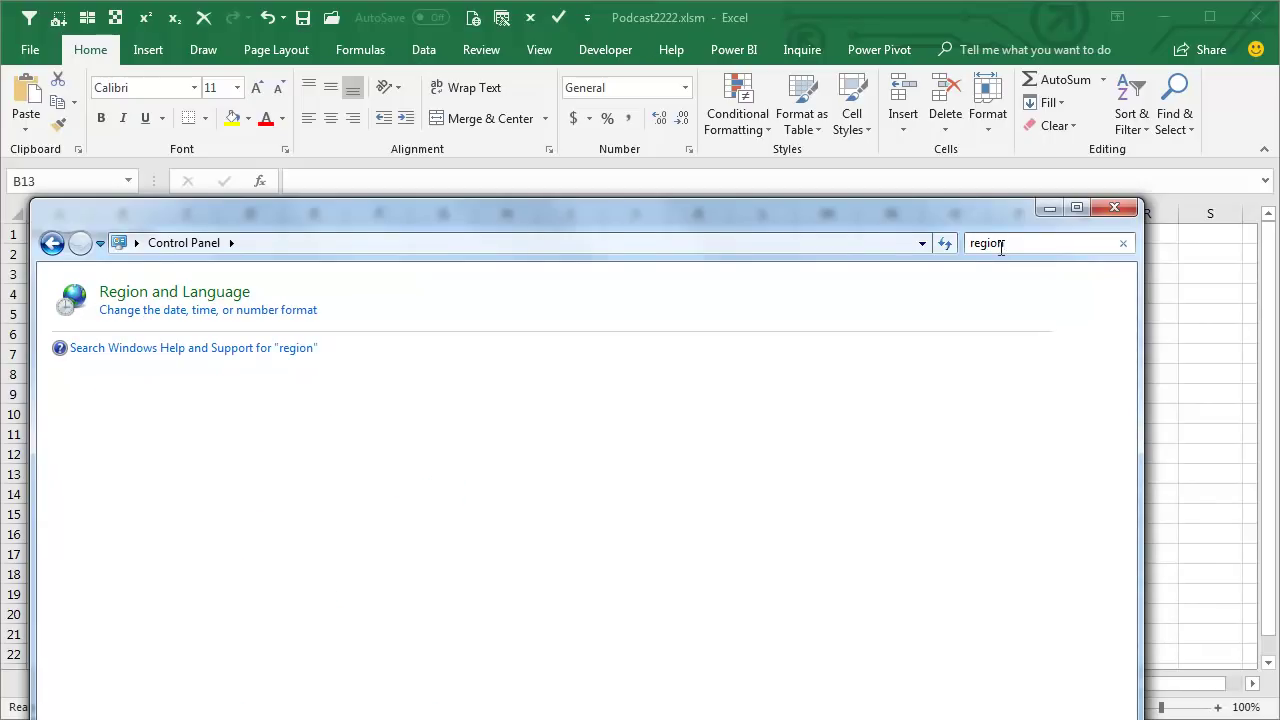
pyautogui.click(205, 313)
pyautogui.moveTo(312, 165); pyautogui.dragTo(307, 54)
# Change the list separator to a comma, confirm both dialogs, and close Control Panel
pyautogui.click(503, 501)
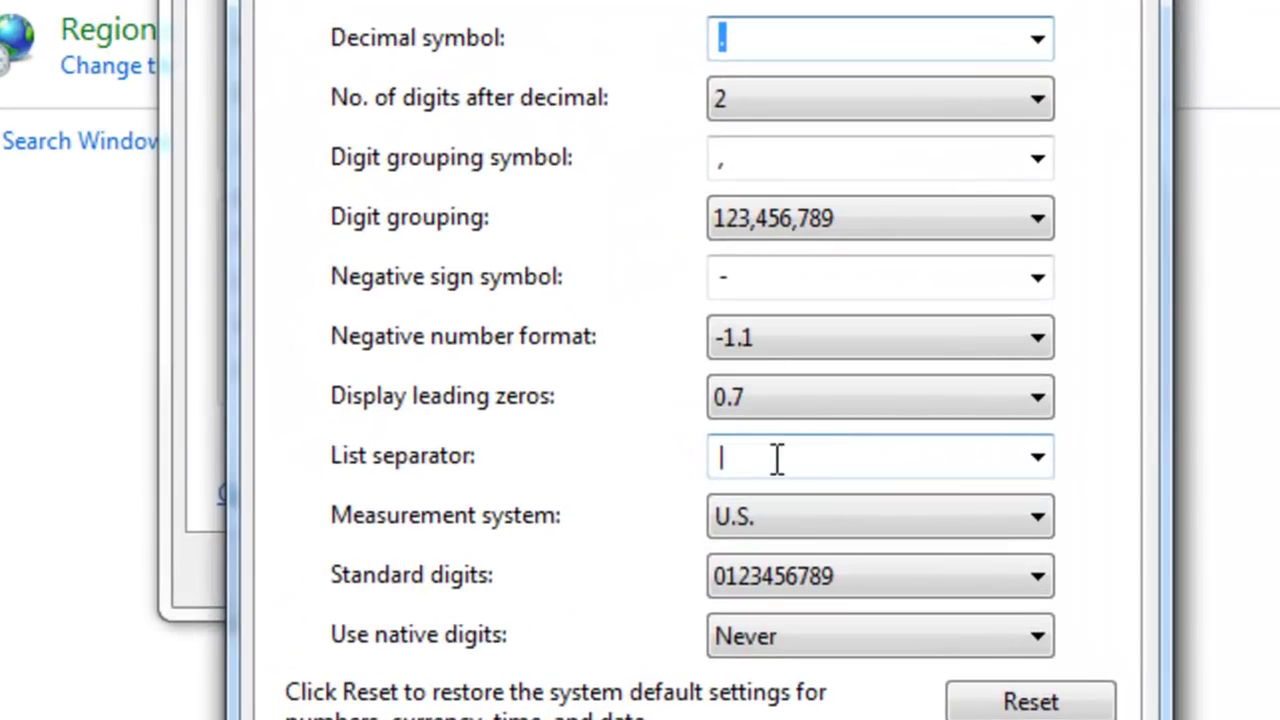
pyautogui.click(778, 459)
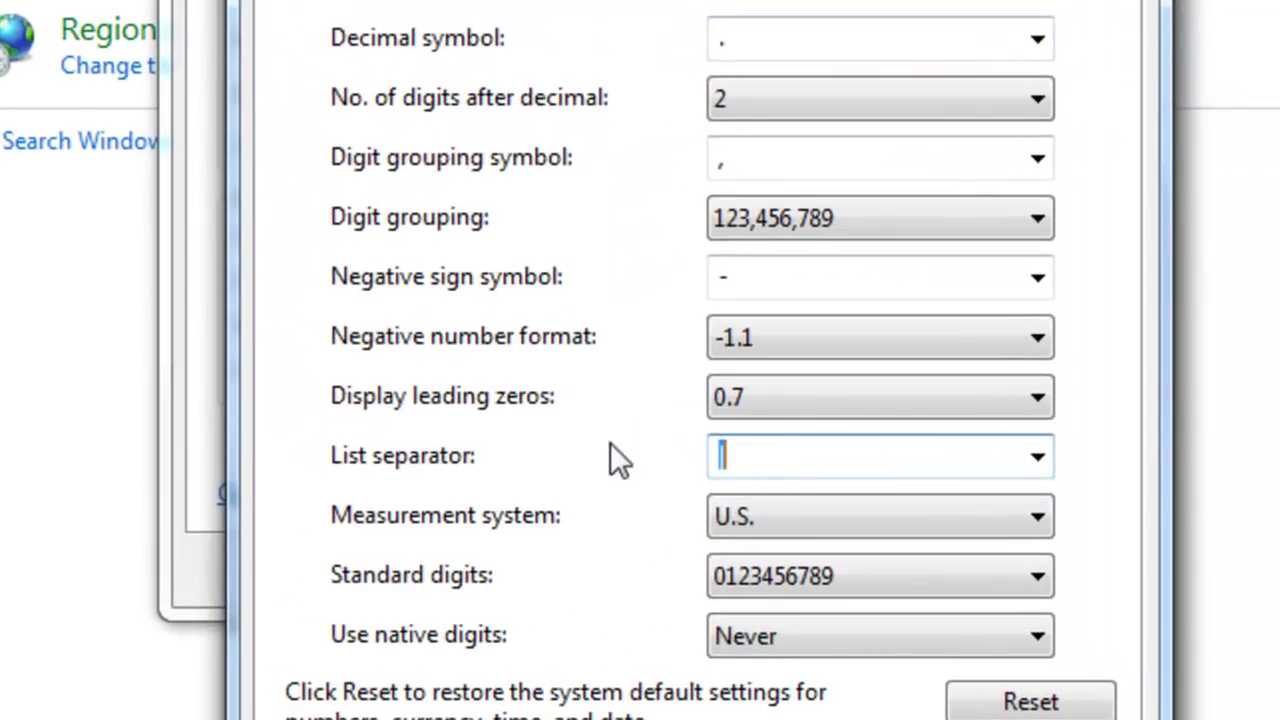
pyautogui.write(',')
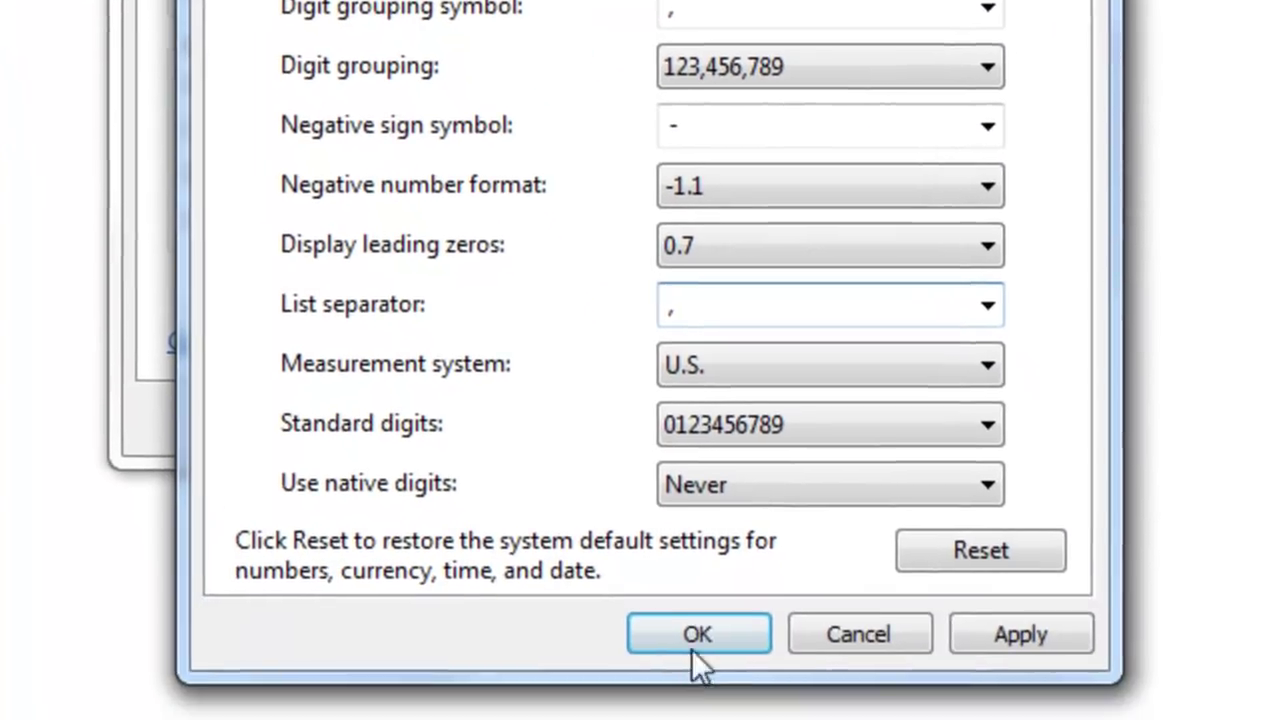
pyautogui.click(683, 635)
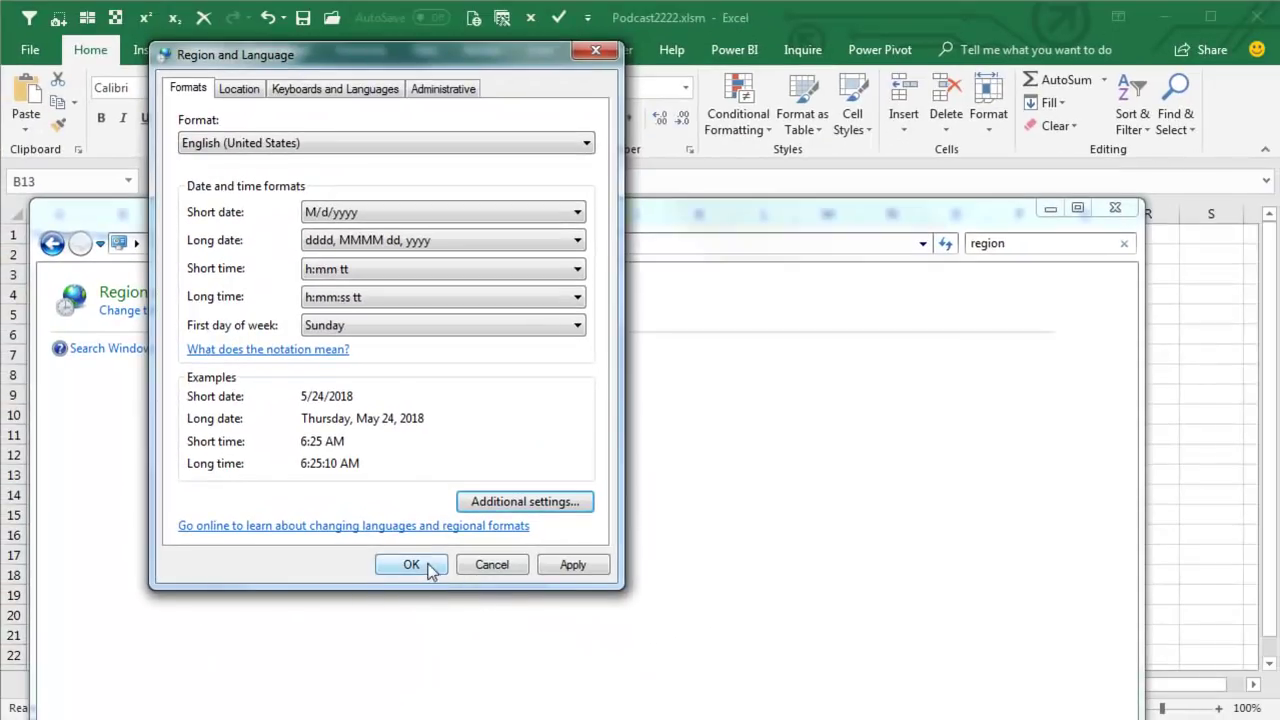
pyautogui.click(418, 563)
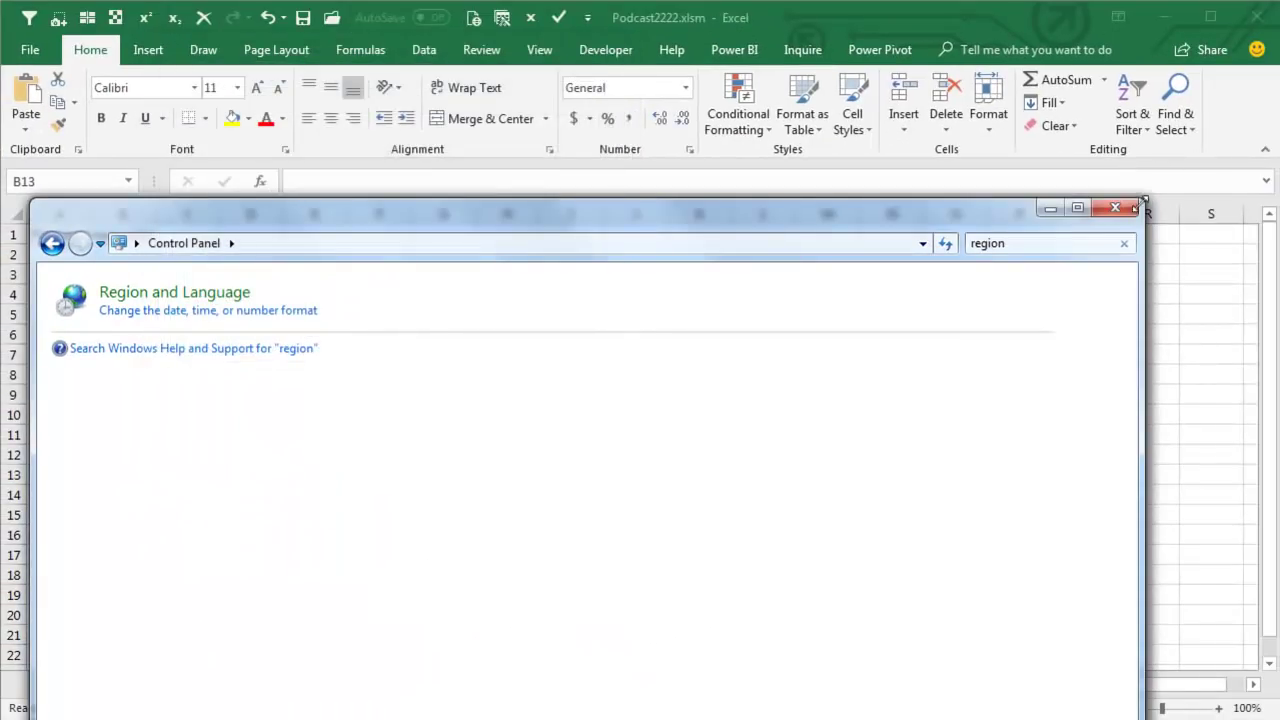
pyautogui.click(1118, 207)
# Visit the Wrap Up sheet, select B14, then return to the Data sheet
pyautogui.click(412, 683)
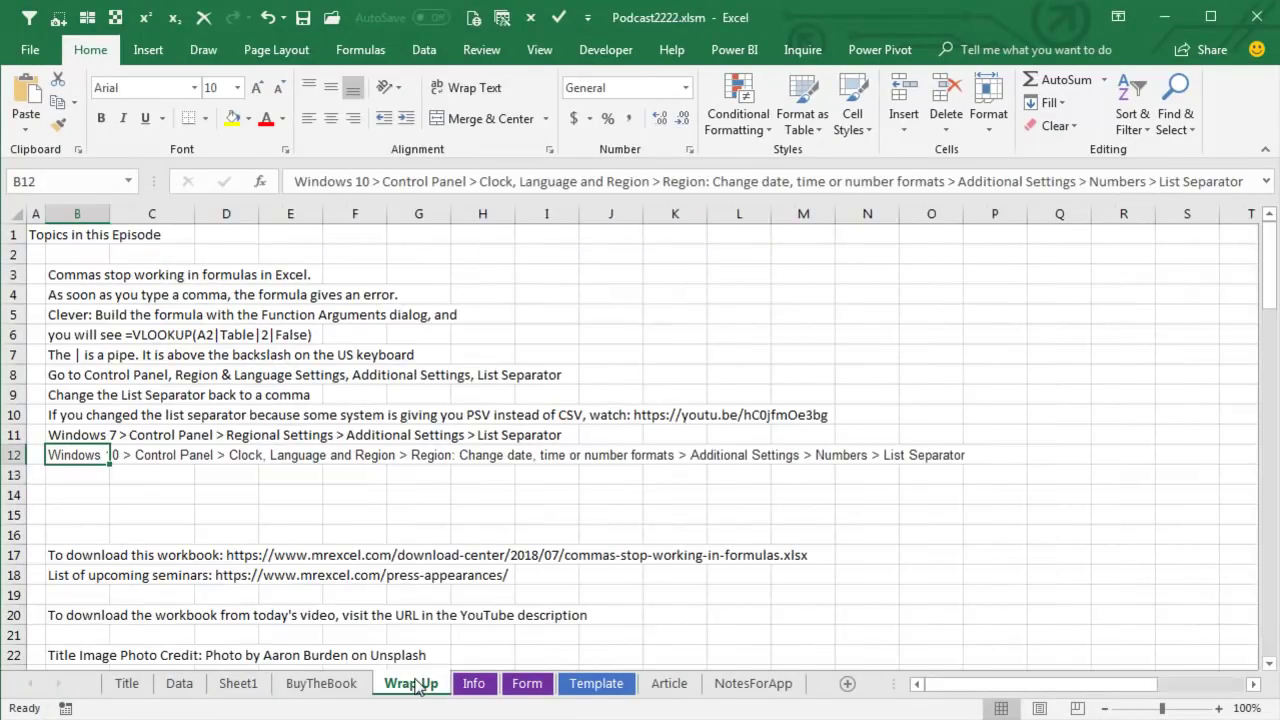
pyautogui.click(104, 494)
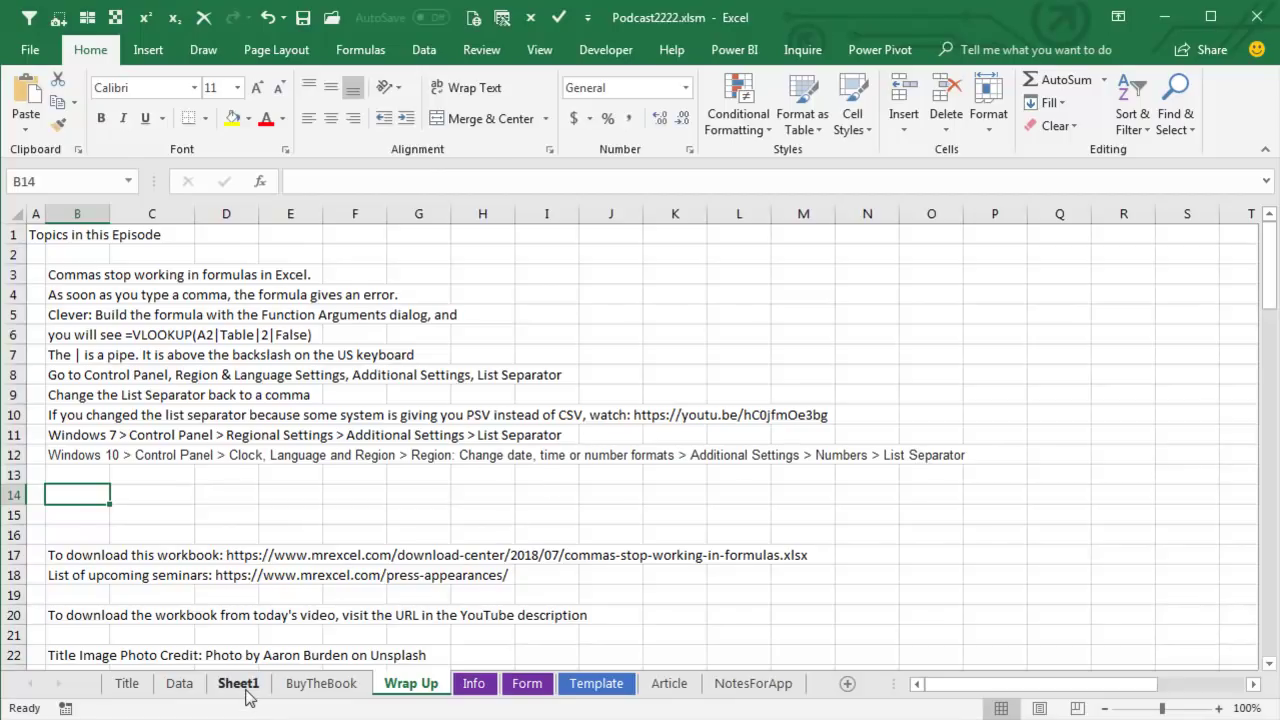
pyautogui.click(182, 686)
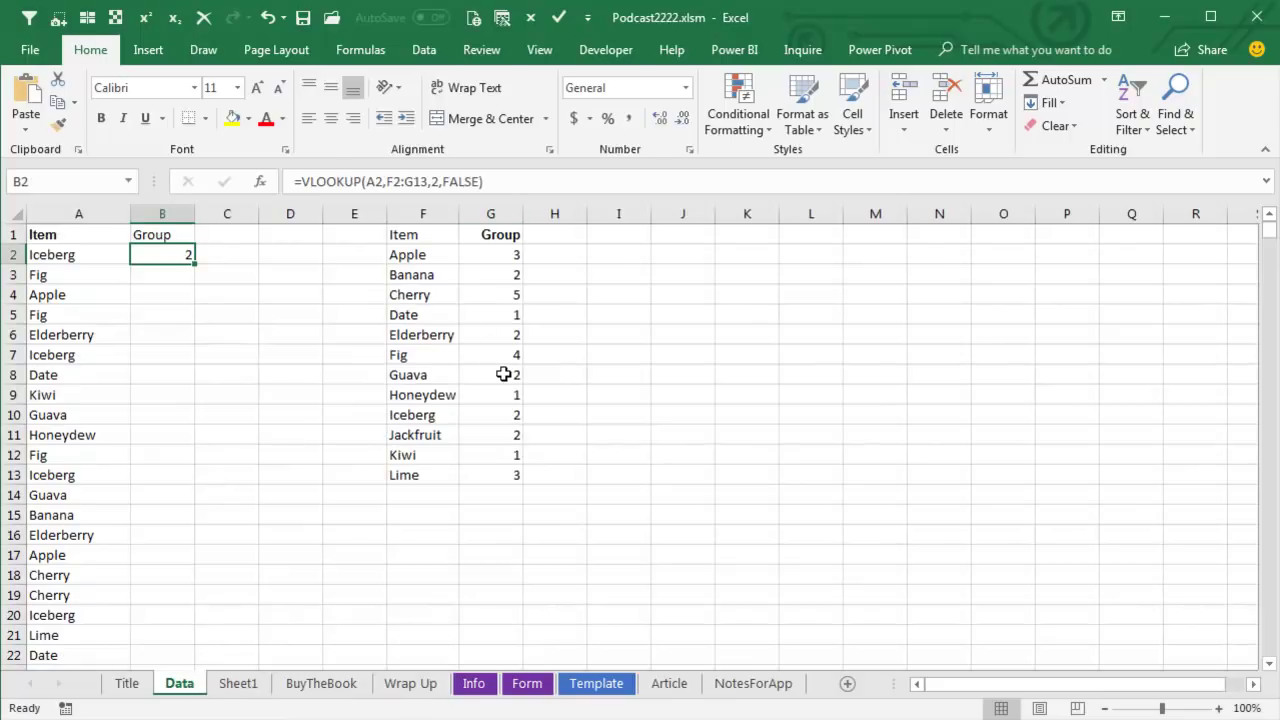
# Begin a VLOOKUP in B3 with A3 as the lookup value
pyautogui.press('Down')
pyautogui.write('=vl')
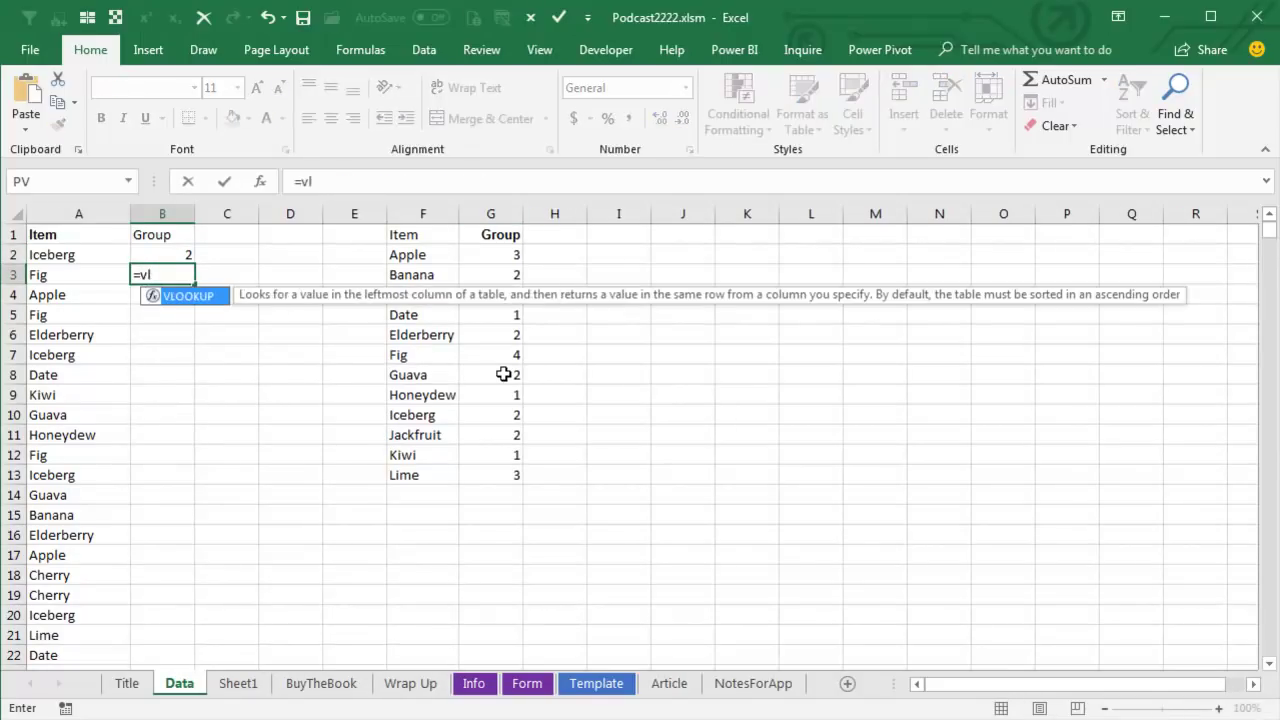
pyautogui.press('Tab')
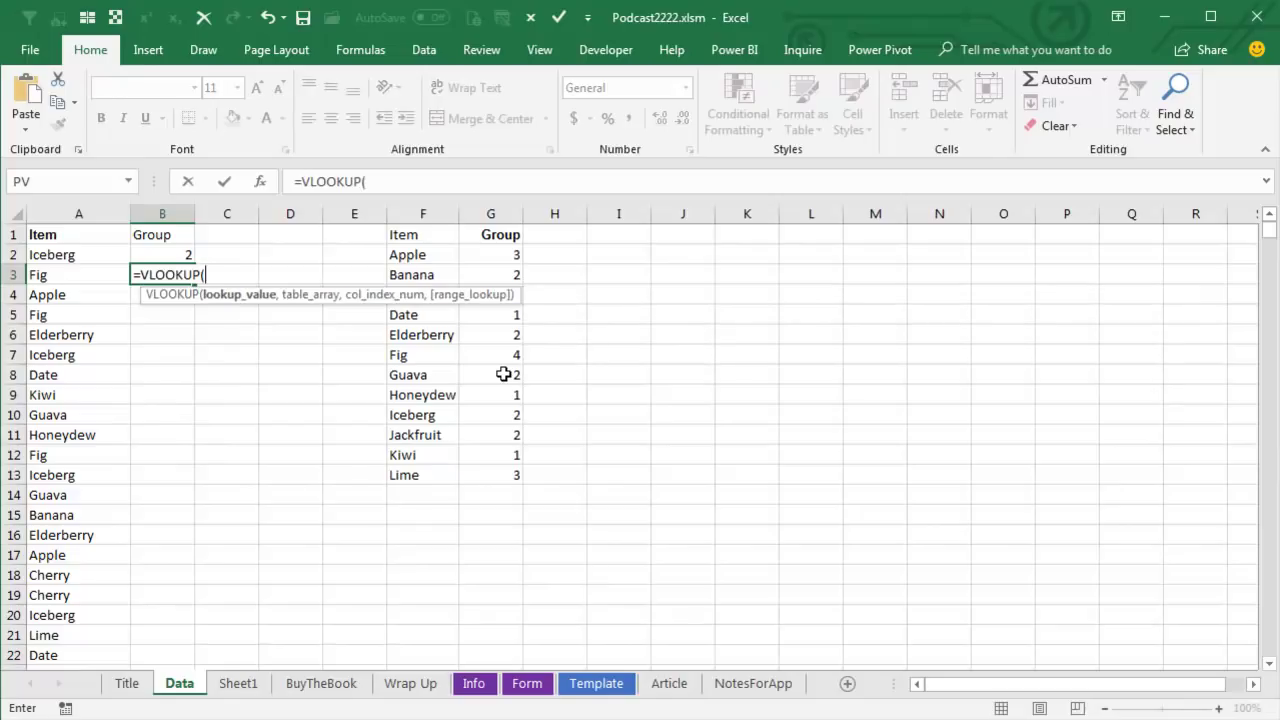
pyautogui.press('Left')
pyautogui.write(',')
# Complete it with absolute $F$2:$G$13, column 2, FALSE, returning 4, then show the Title sheet
pyautogui.press('Up')
pyautogui.press('Right')
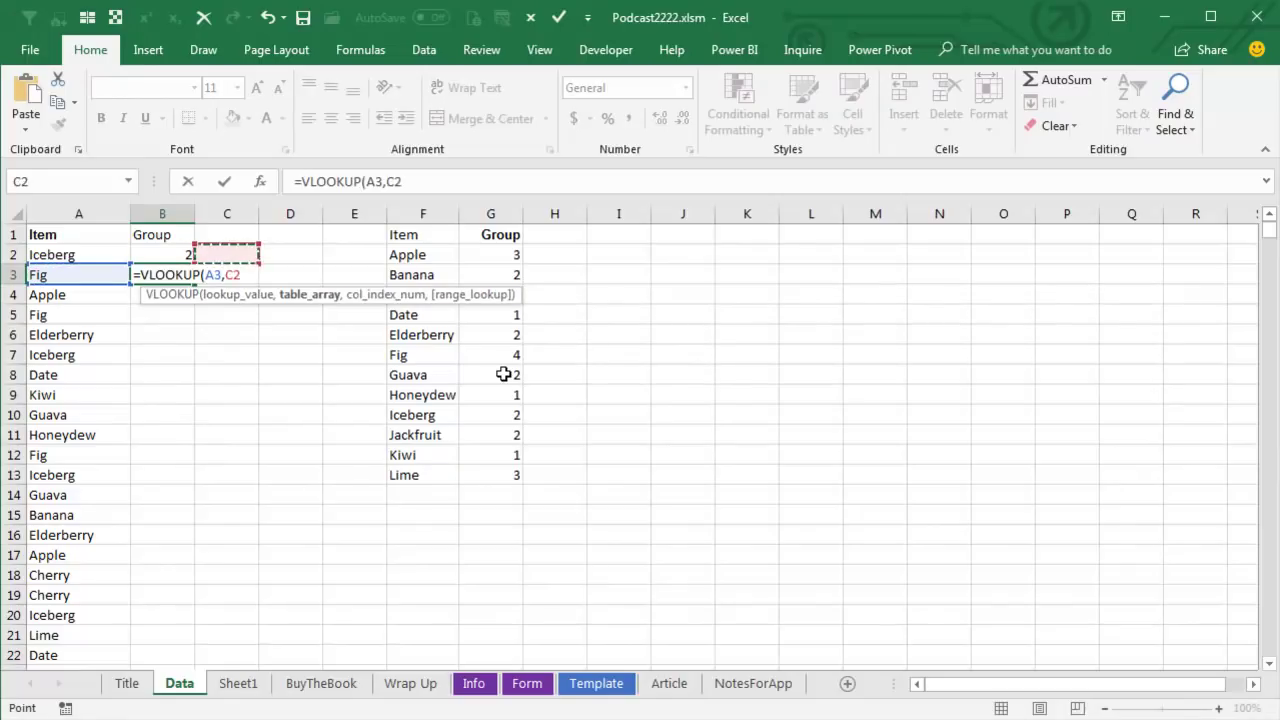
pyautogui.press('Right')
pyautogui.press('Right')
pyautogui.press('Right')
pyautogui.hotkey('ctrl', 'shift', 'Right')
pyautogui.hotkey('ctrl', 'shift', 'Down')
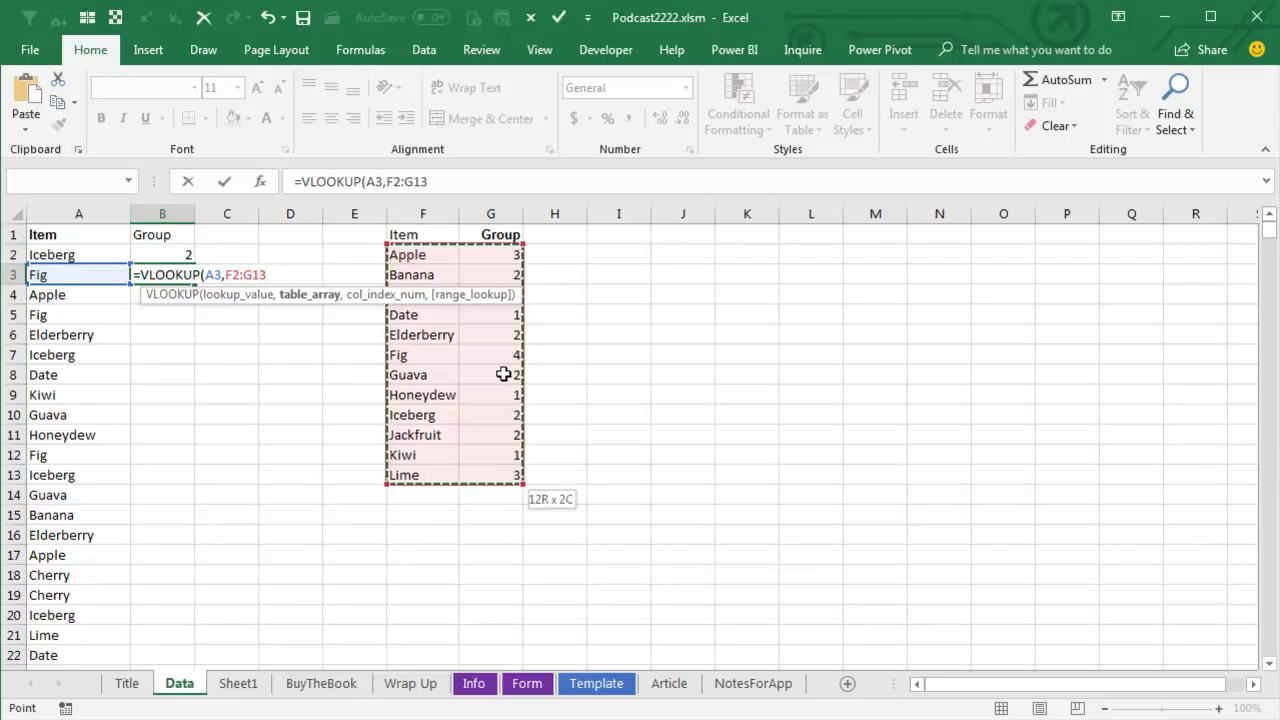
pyautogui.press('F4')
pyautogui.write(',2,false')
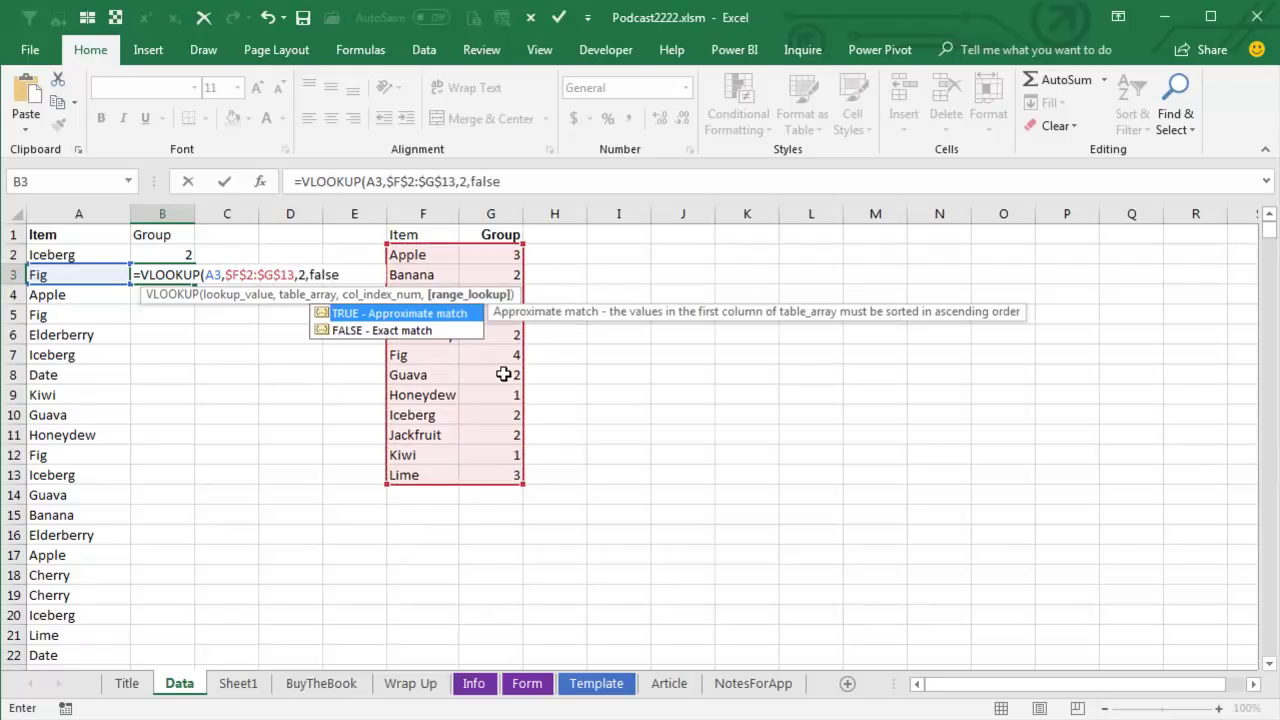
pyautogui.write(')')
pyautogui.hotkey('ctrl', 'Return')
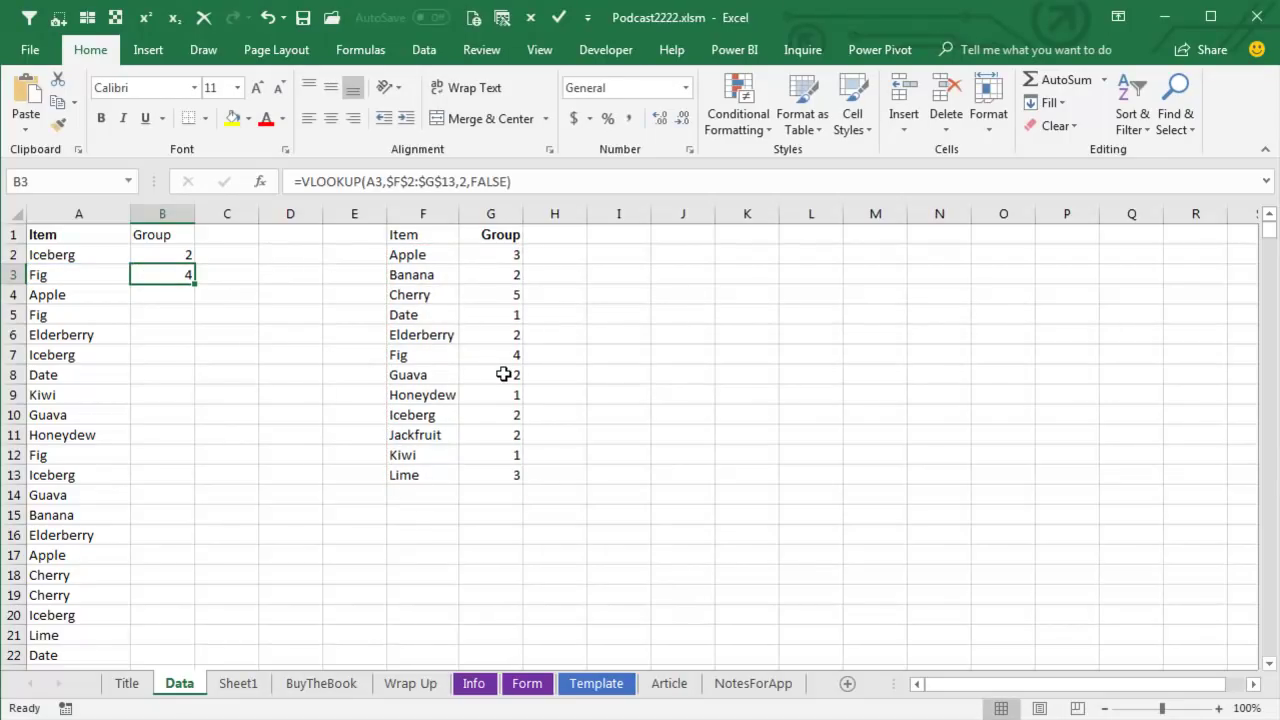
pyautogui.click(126, 683)
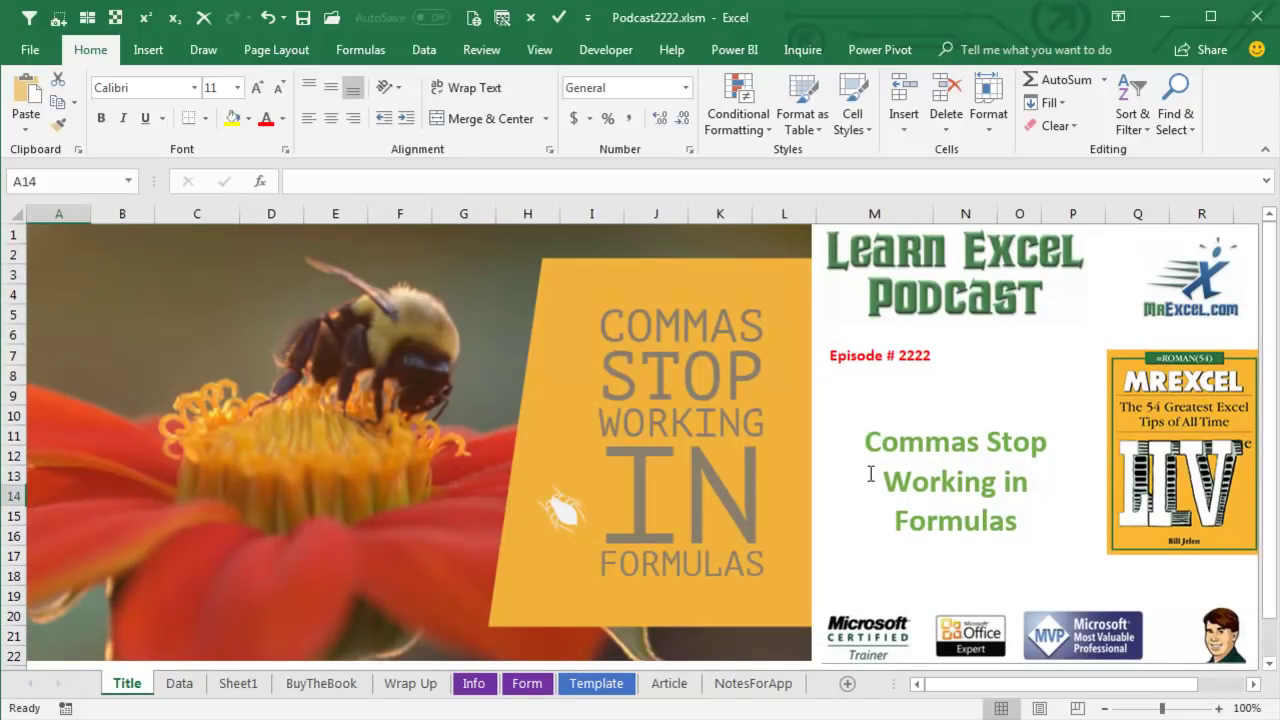
# Move through the BuyTheBook sheet to the Wrap Up sheet
pyautogui.click(316, 686)
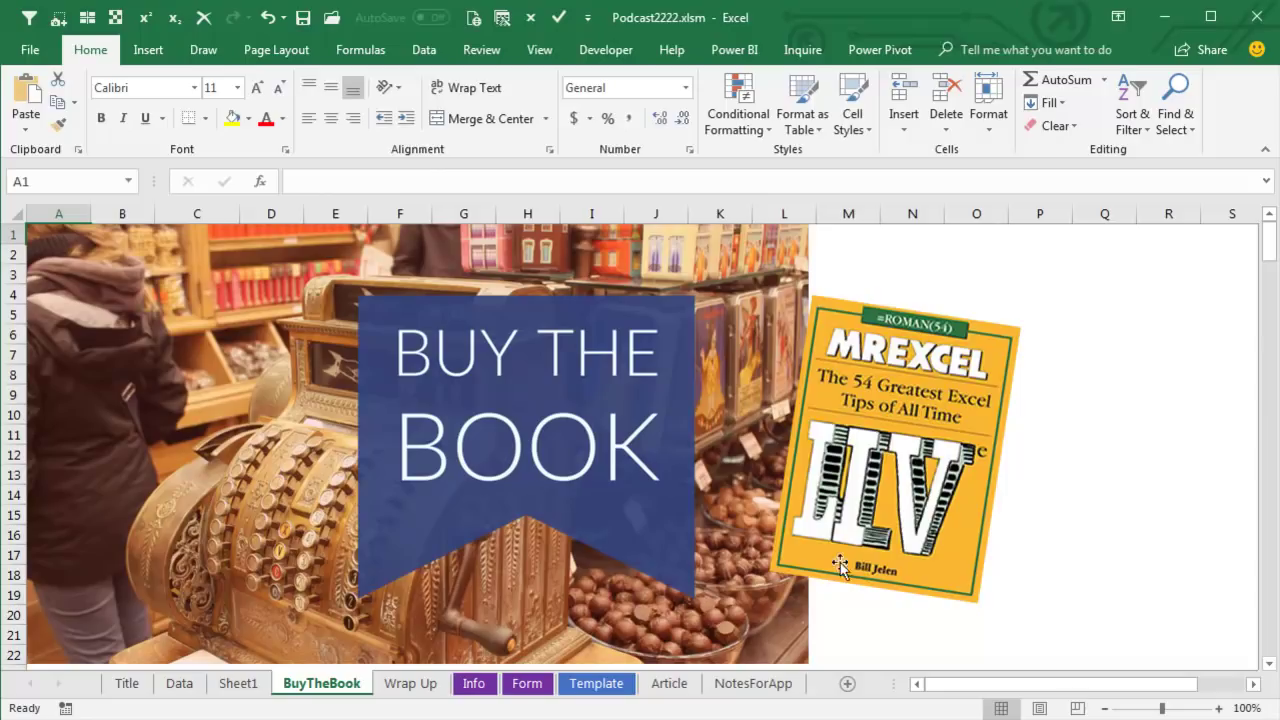
pyautogui.click(404, 691)
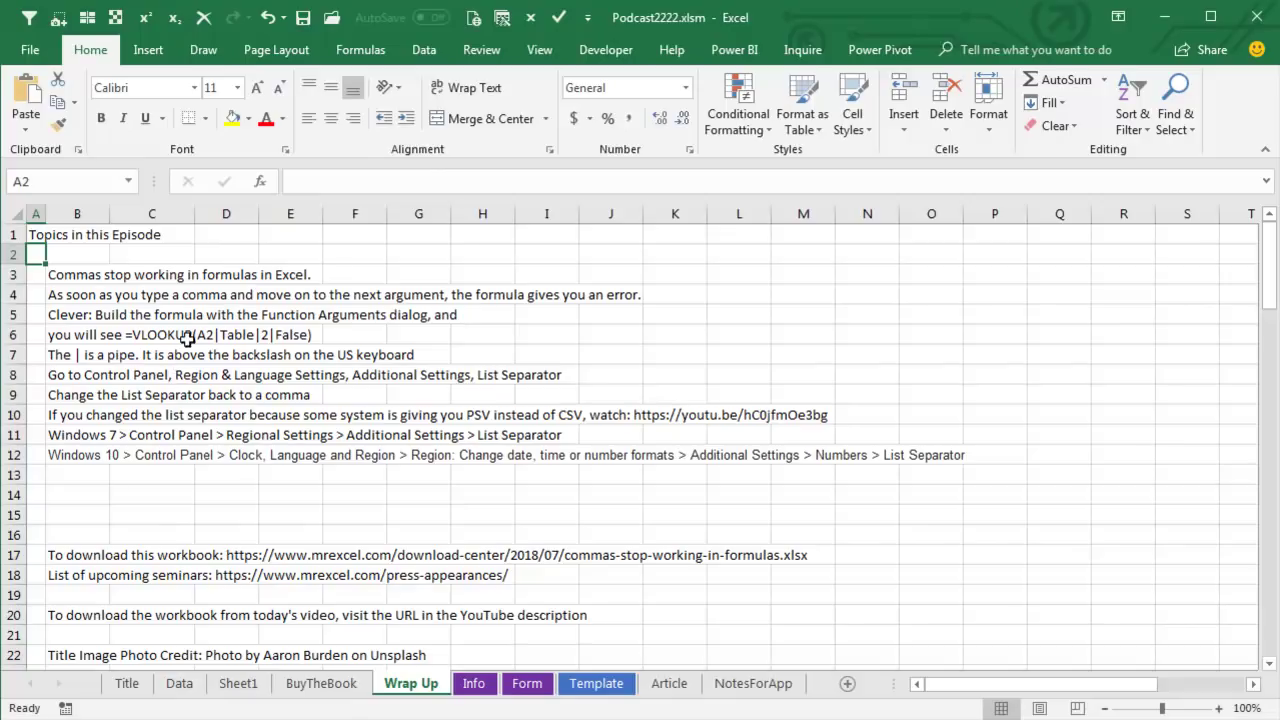
pyautogui.click(521, 333)
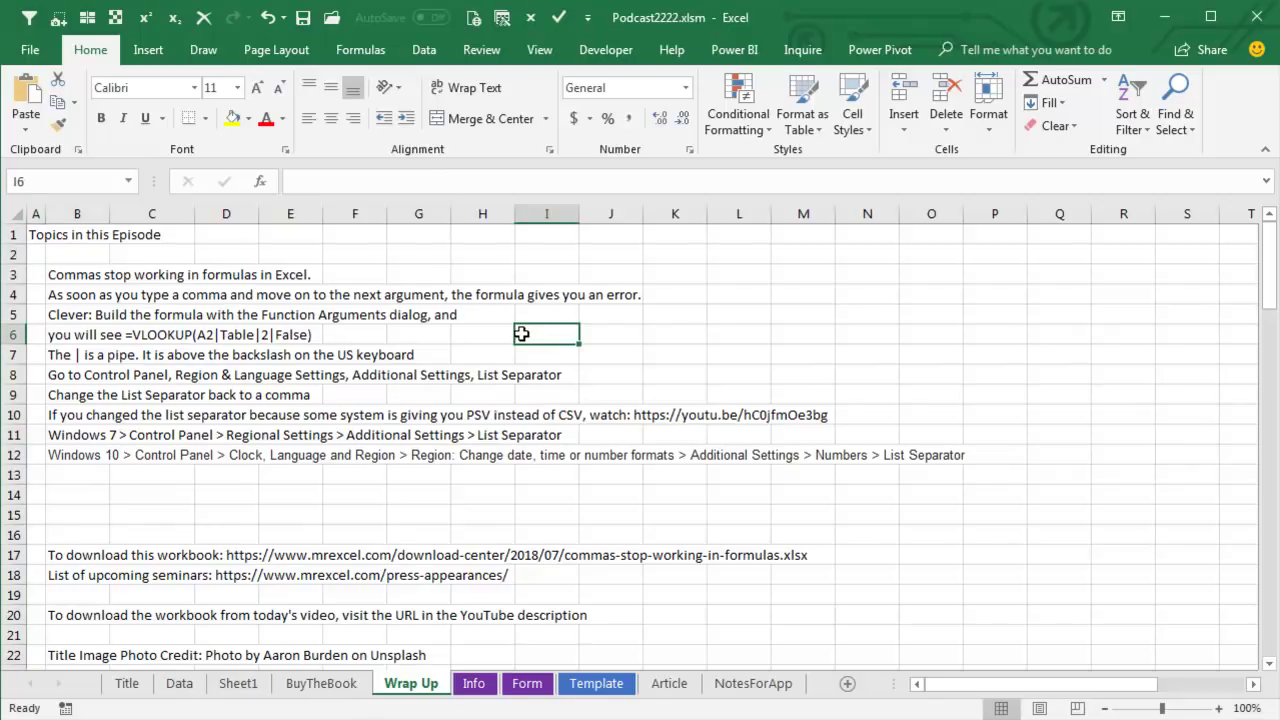
pyautogui.write('=vll')
pyautogui.press('Tab')
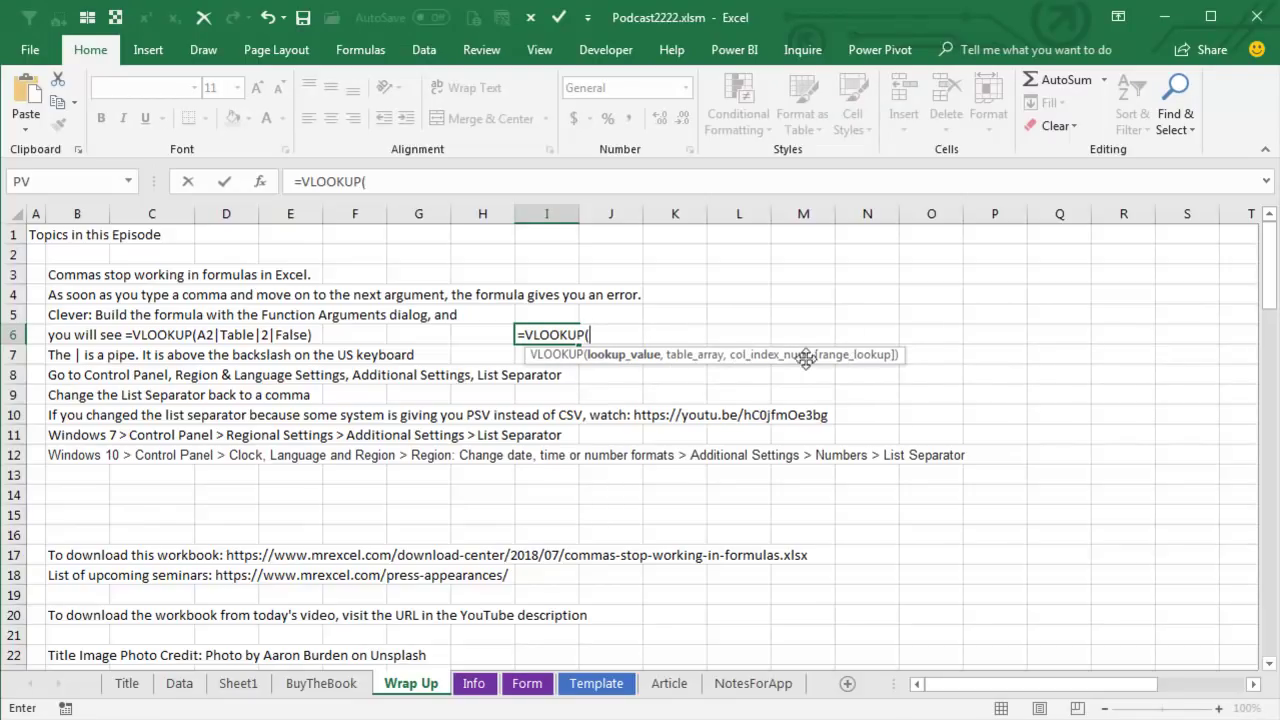
pyautogui.hotkey('ctrl', 'a')
pyautogui.press('Escape')
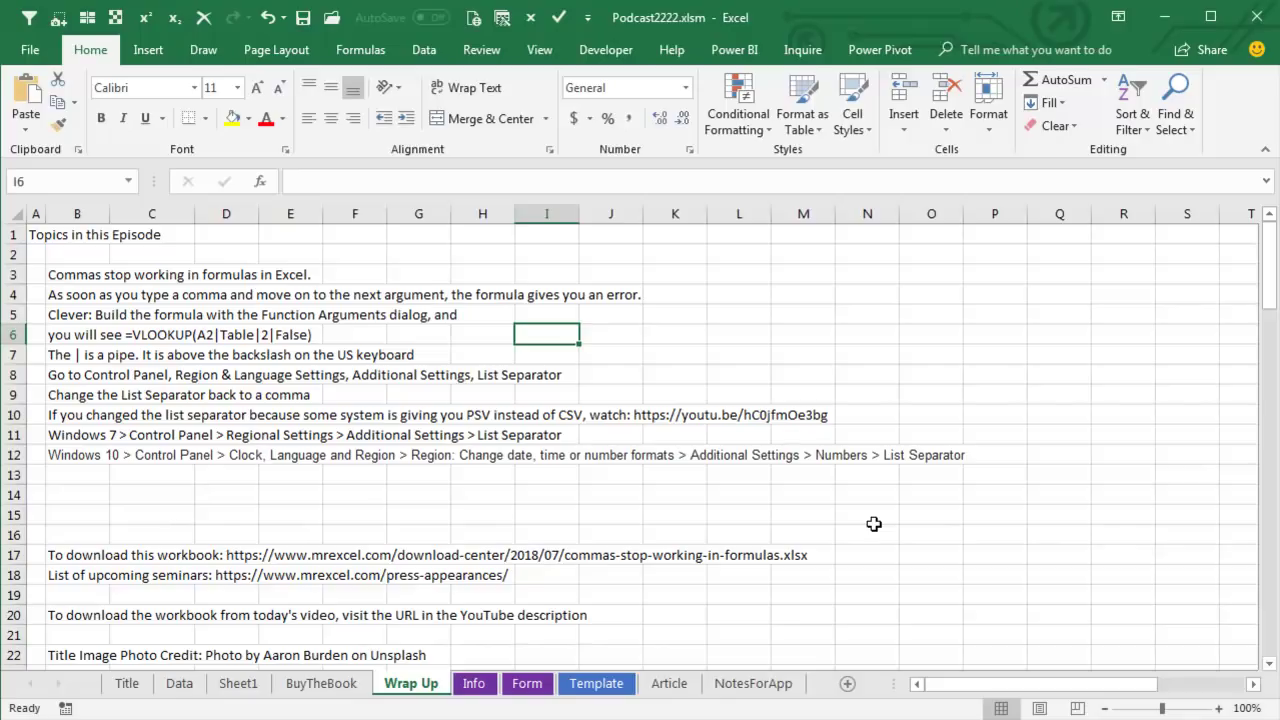
# Return to Sheet1 with Ctrl+Page Up to view the list-separator notes
pyautogui.hotkey('ctrl', 'pageup')
pyautogui.hotkey('ctrl', 'pageup')
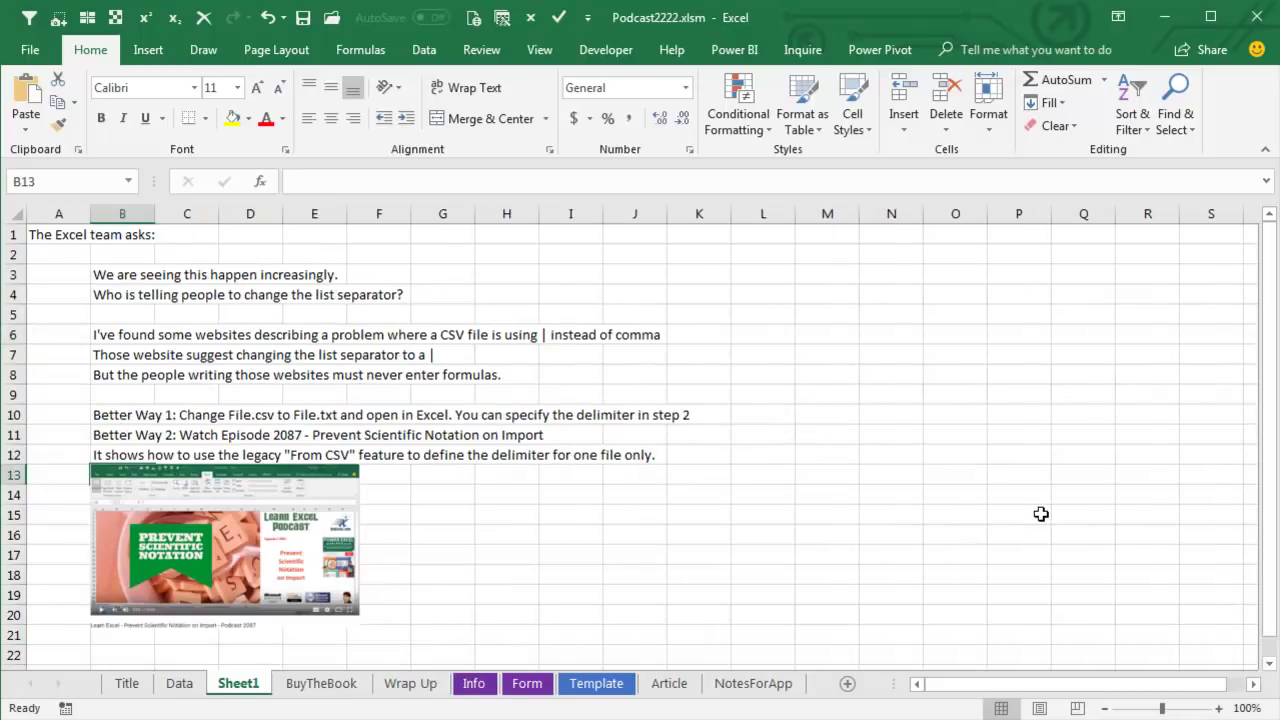